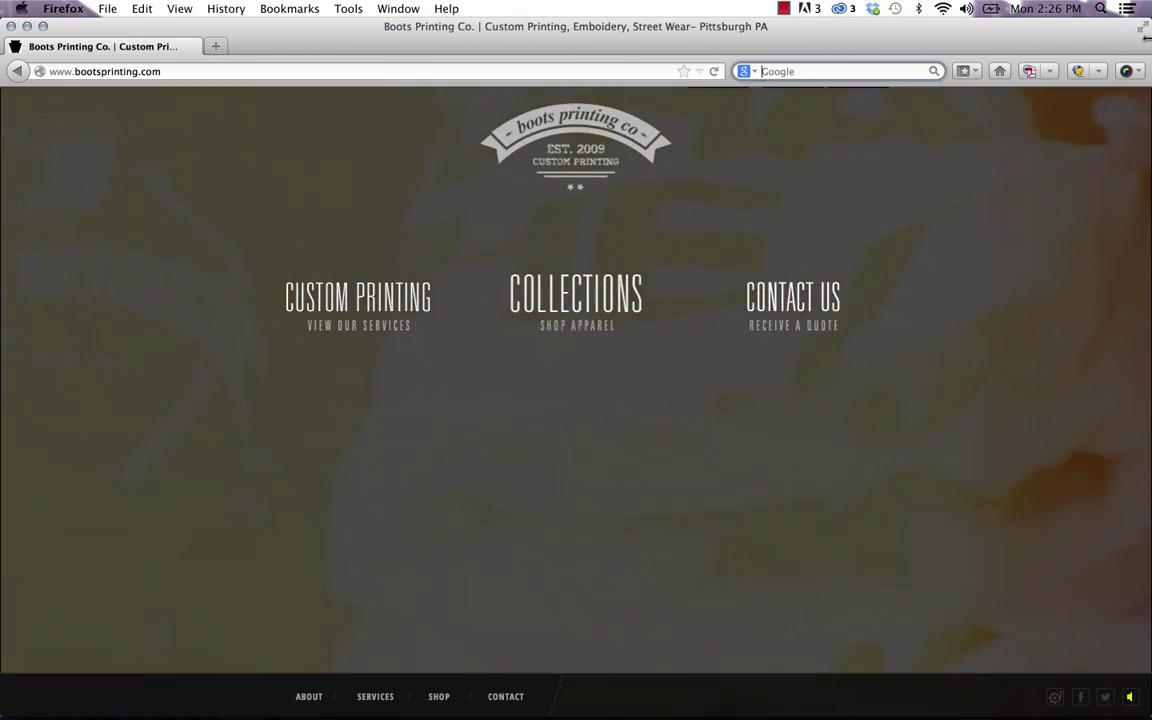
- Narrow the Firefox window to show the site reflowing, then bring Adobe Muse back to the front
{"action": "left_click_drag", "start_coordinate": [1147, 38], "coordinate": [590, 86]}
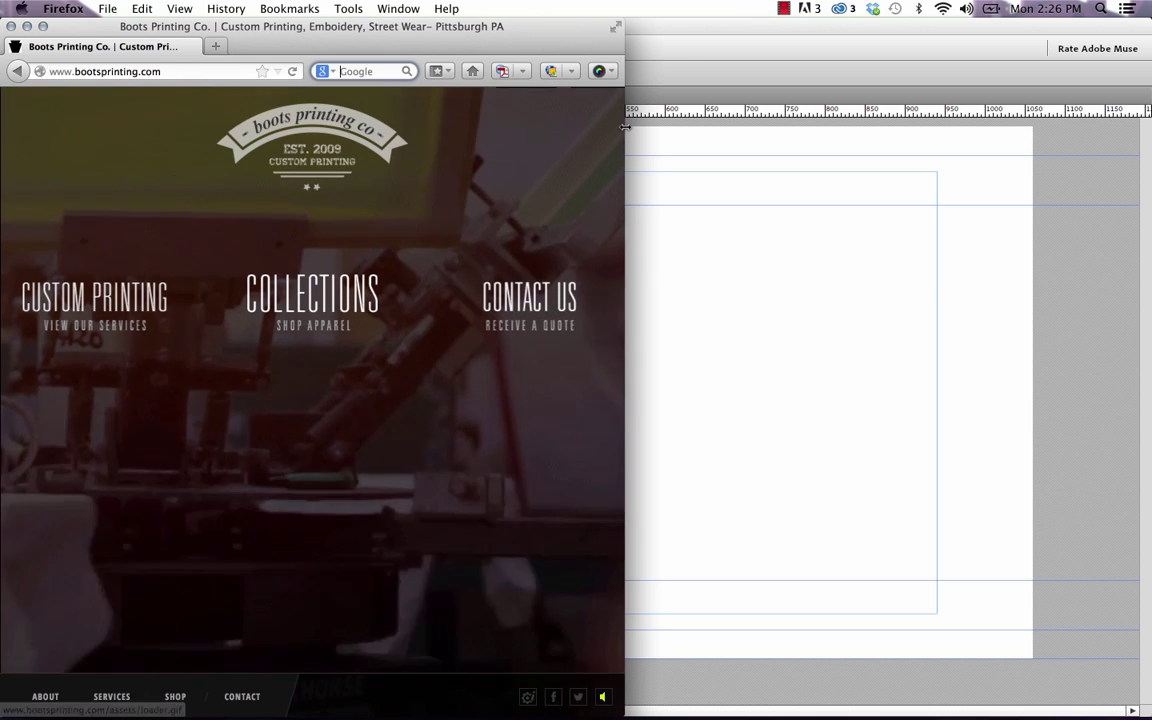
{"action": "left_click_drag", "start_coordinate": [621, 126], "coordinate": [576, 130]}
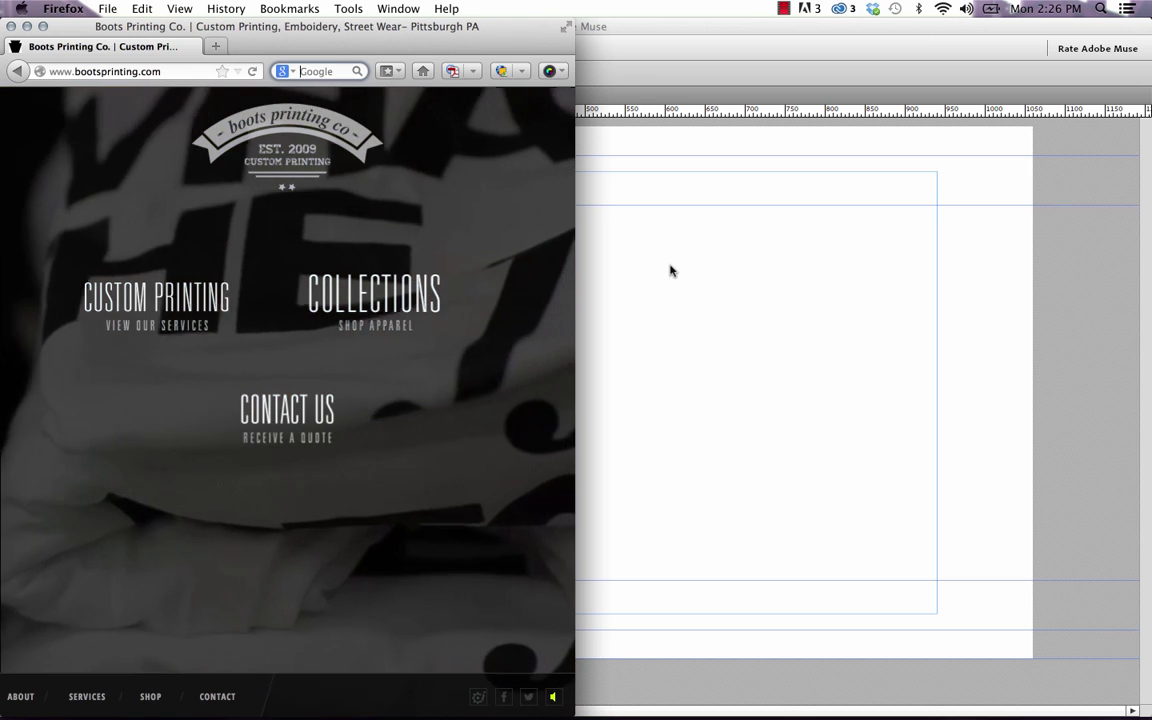
{"action": "left_click", "coordinate": [670, 270]}
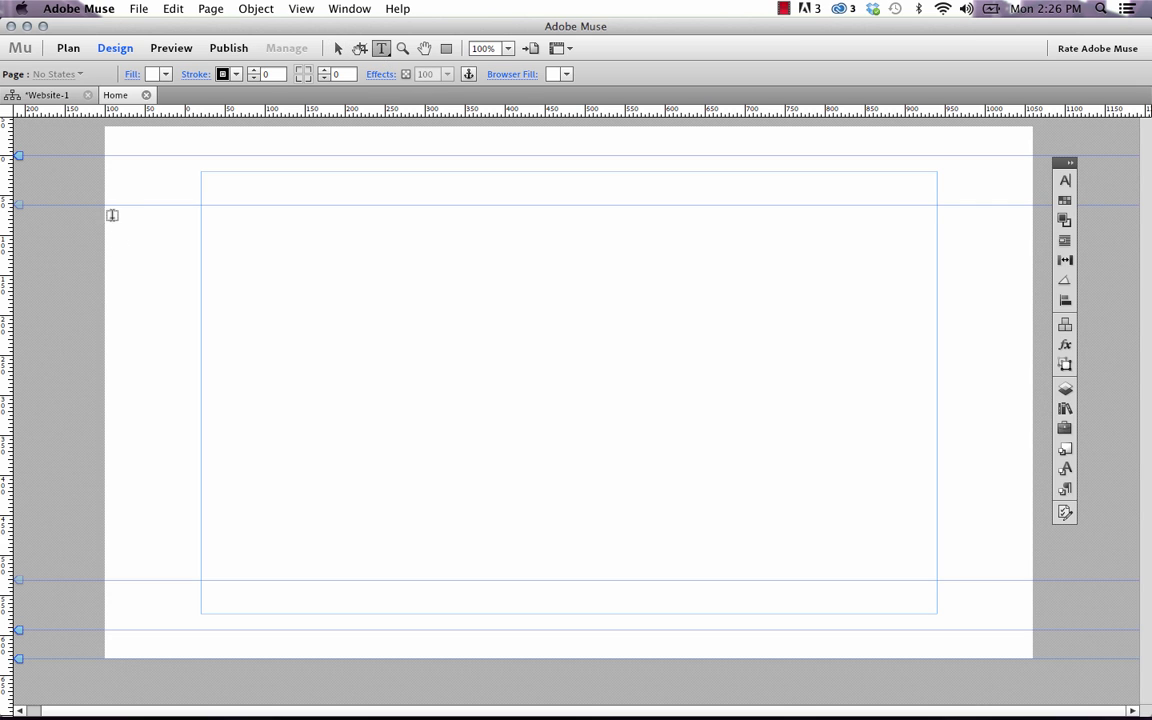
- Draw a text frame across the full page width and put the insertion point inside it
{"action": "left_click_drag", "start_coordinate": [109, 209], "coordinate": [1033, 451]}
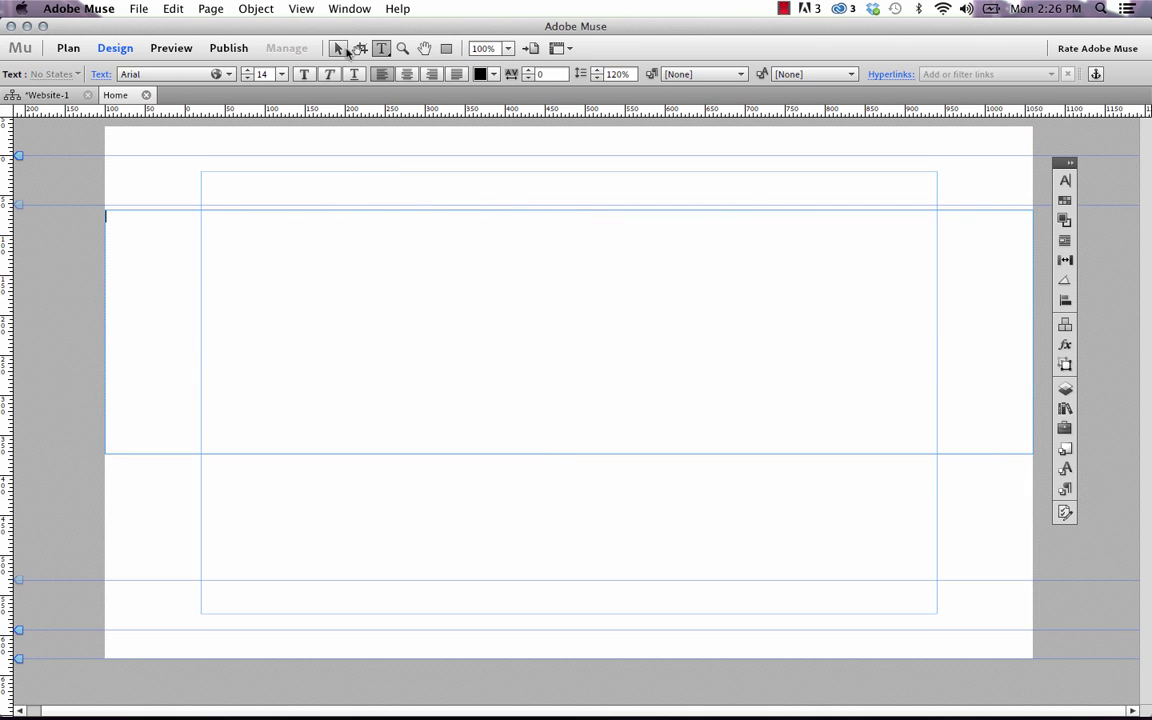
{"action": "left_click", "coordinate": [337, 49]}
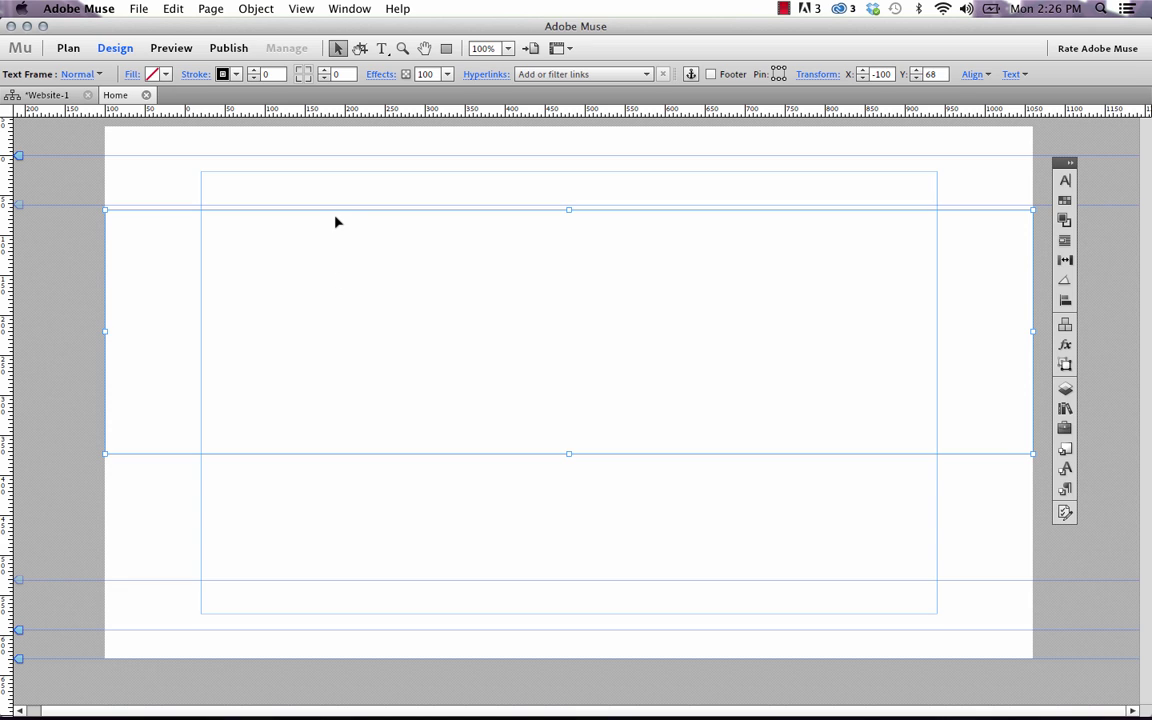
{"action": "left_click", "coordinate": [381, 48]}
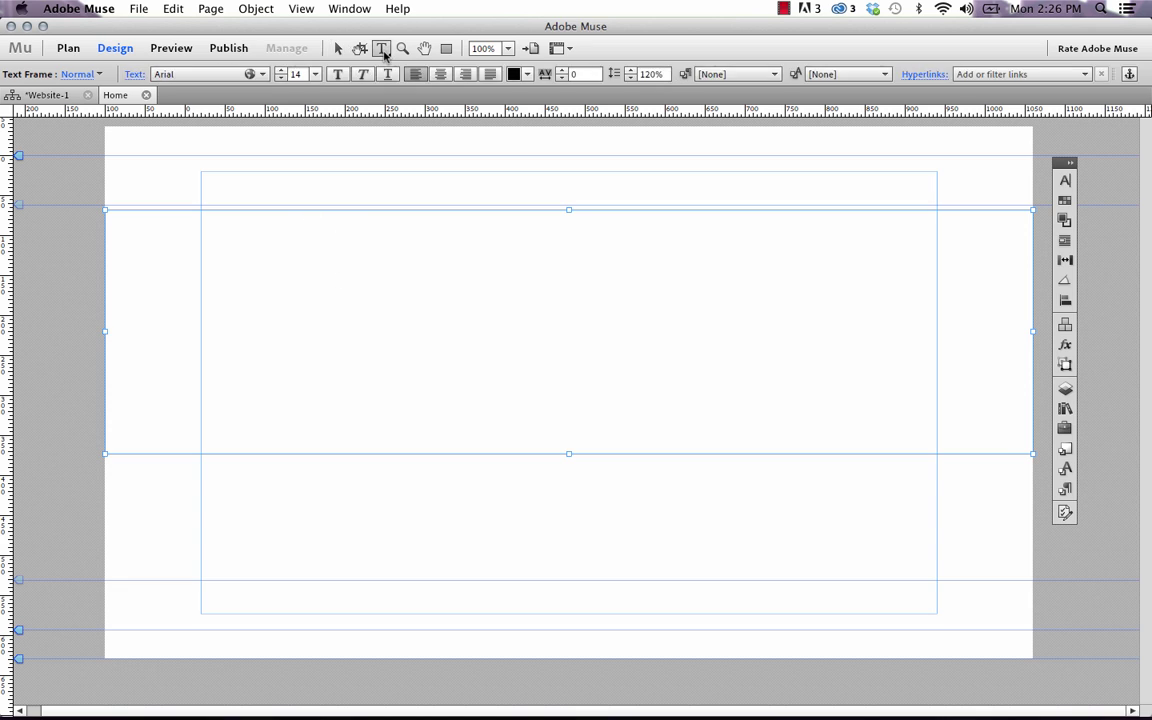
{"action": "left_click", "coordinate": [281, 259]}
- In Firefox, search 'lipsum' and generate Lorem Ipsum paragraphs on lipsum.com
{"action": "mouse_move", "coordinate": [272, 700]}
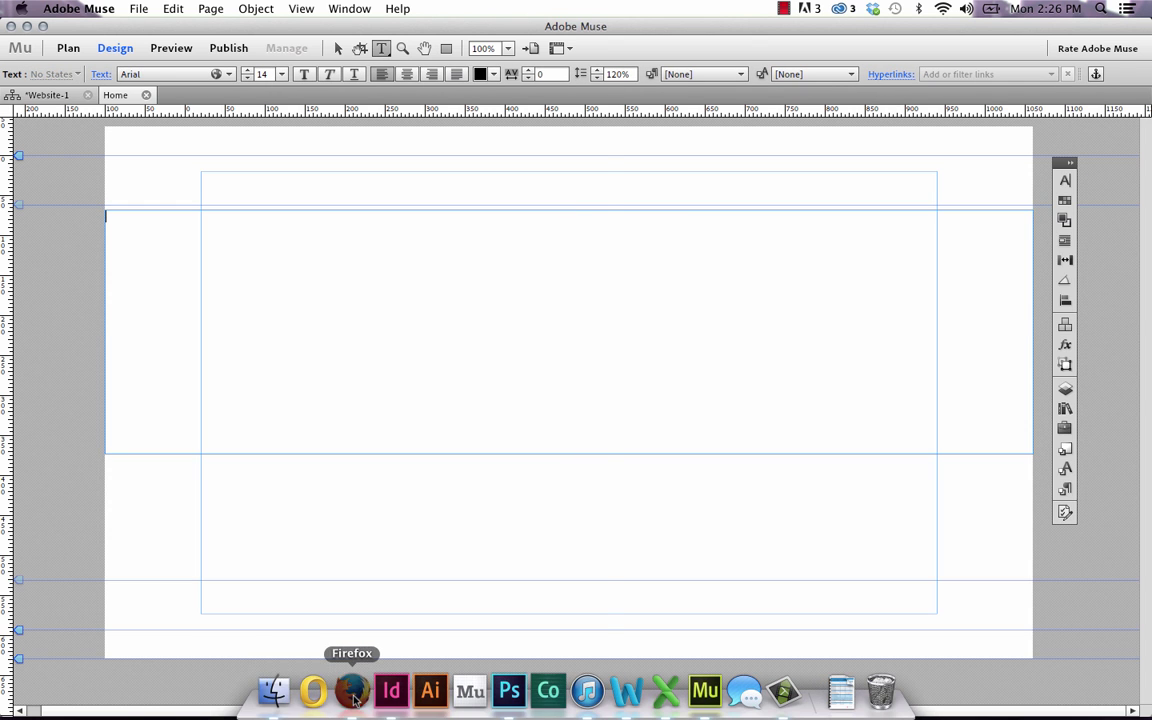
{"action": "left_click", "coordinate": [311, 689]}
{"action": "type", "text": "lipsum"}
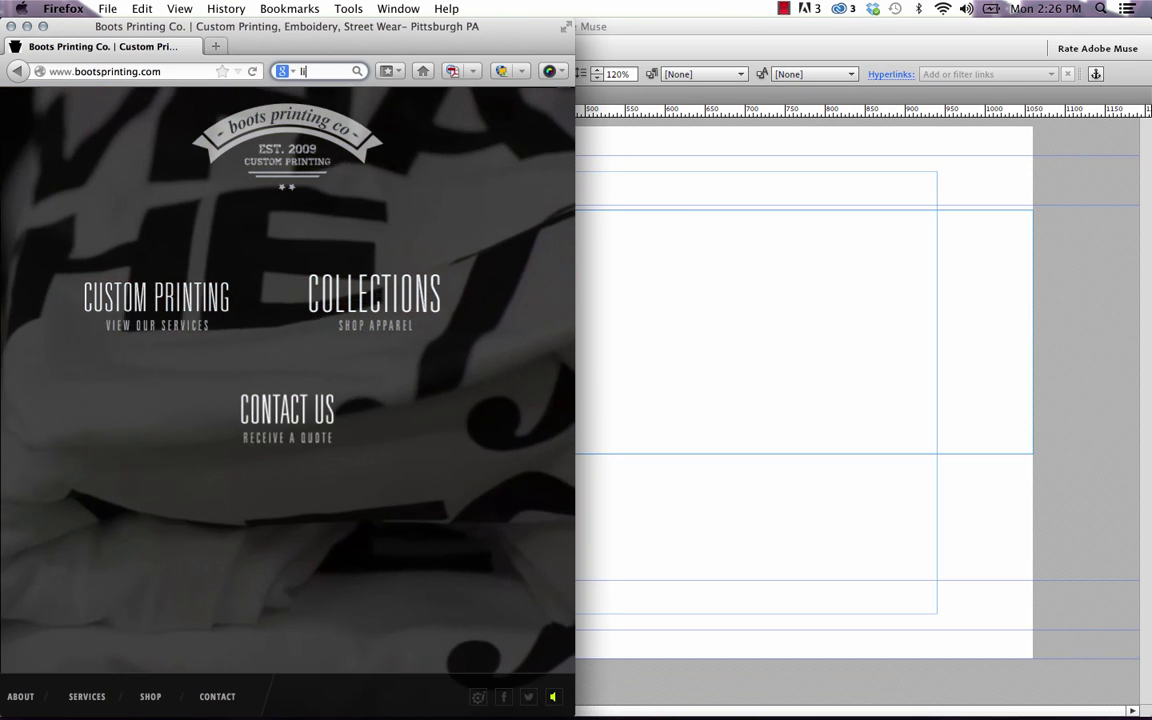
{"action": "key", "text": "Return"}
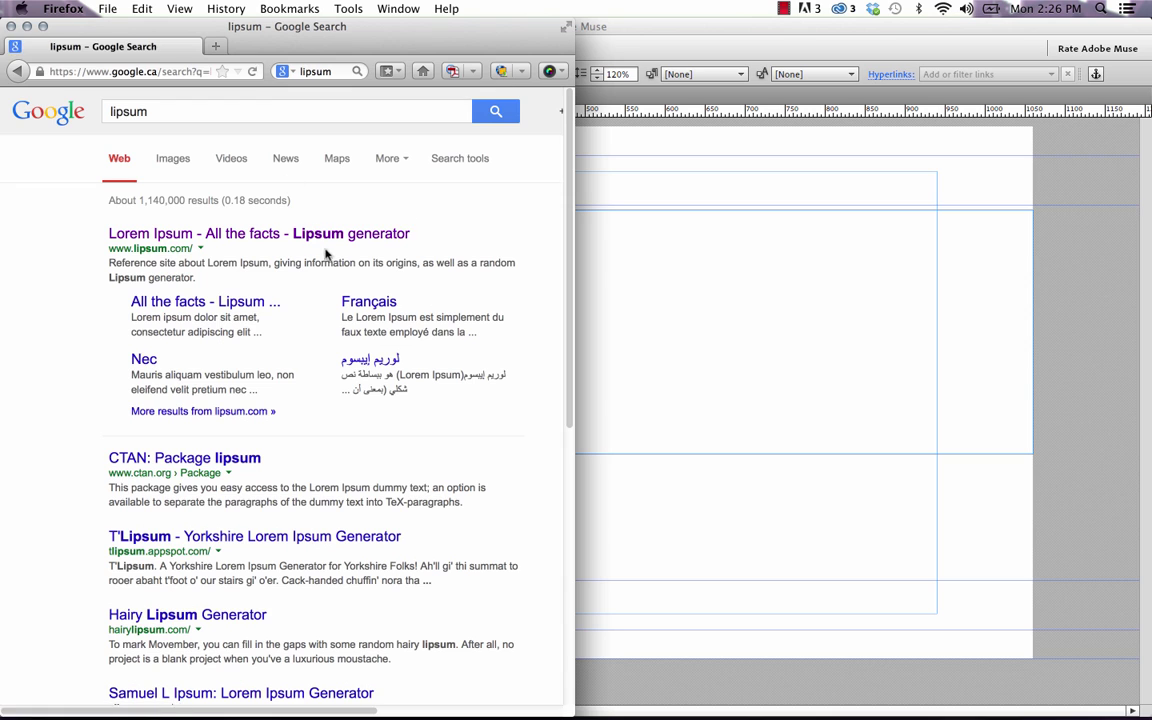
{"action": "left_click", "coordinate": [328, 238]}
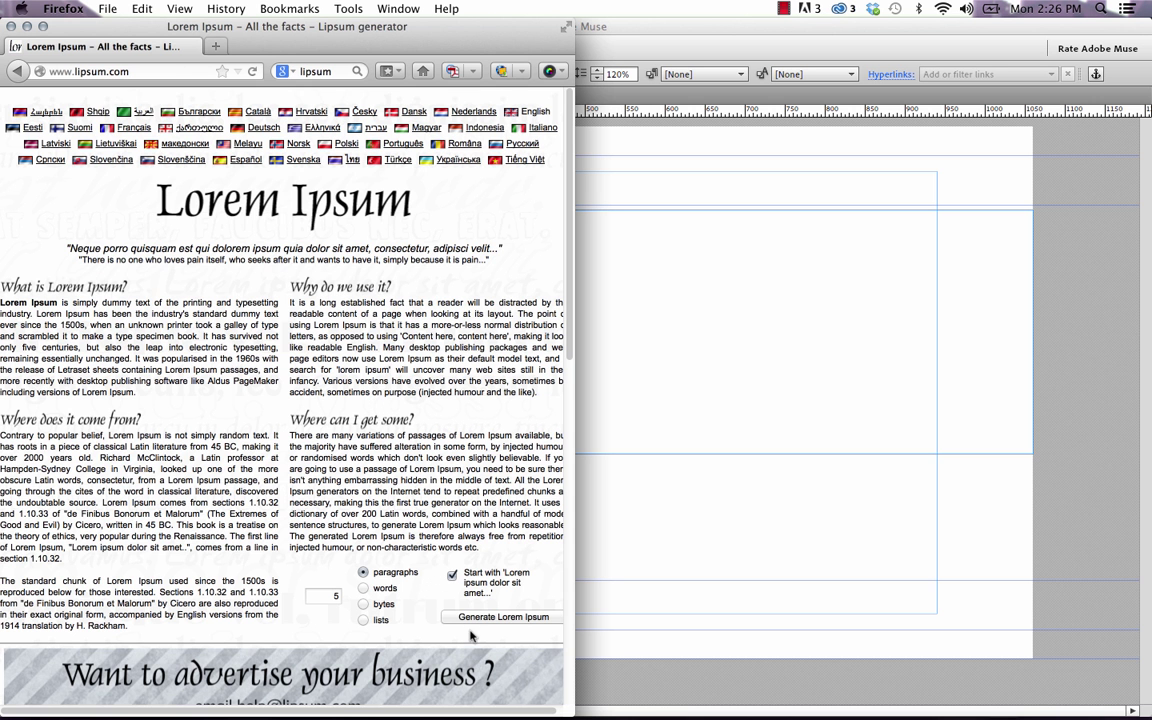
{"action": "left_click", "coordinate": [473, 620]}
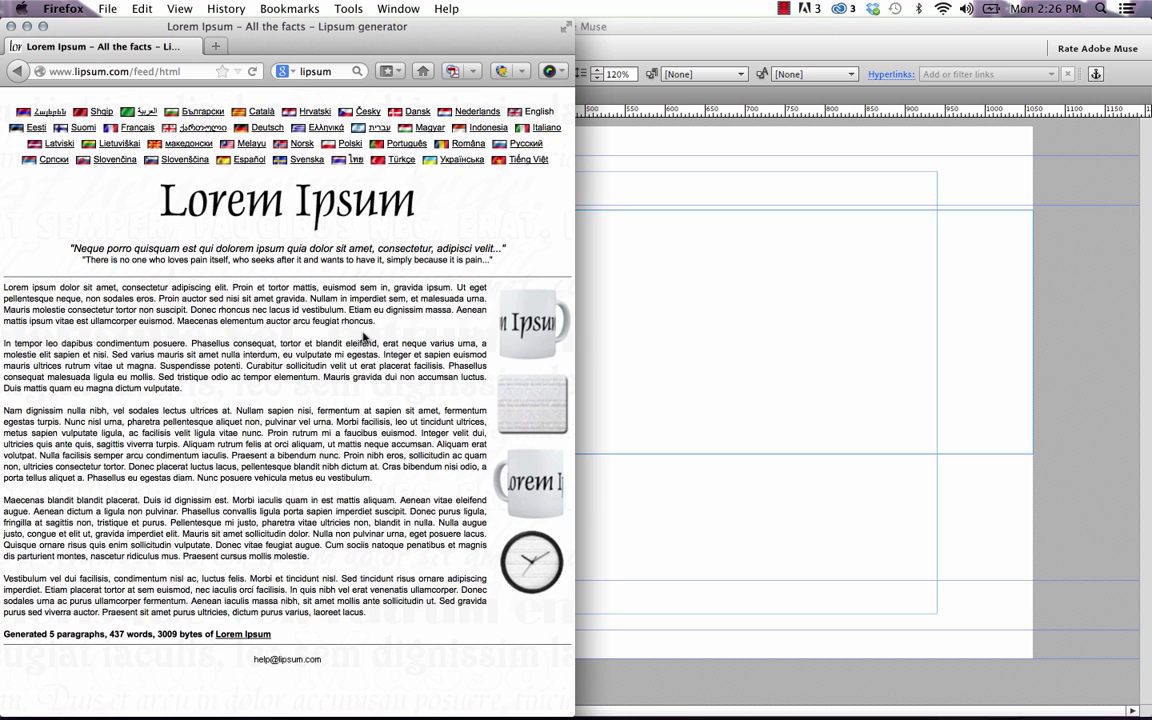
- Copy the first generated paragraph and paste it into the Muse text frame
{"action": "left_click_drag", "start_coordinate": [364, 338], "coordinate": [115, 288]}
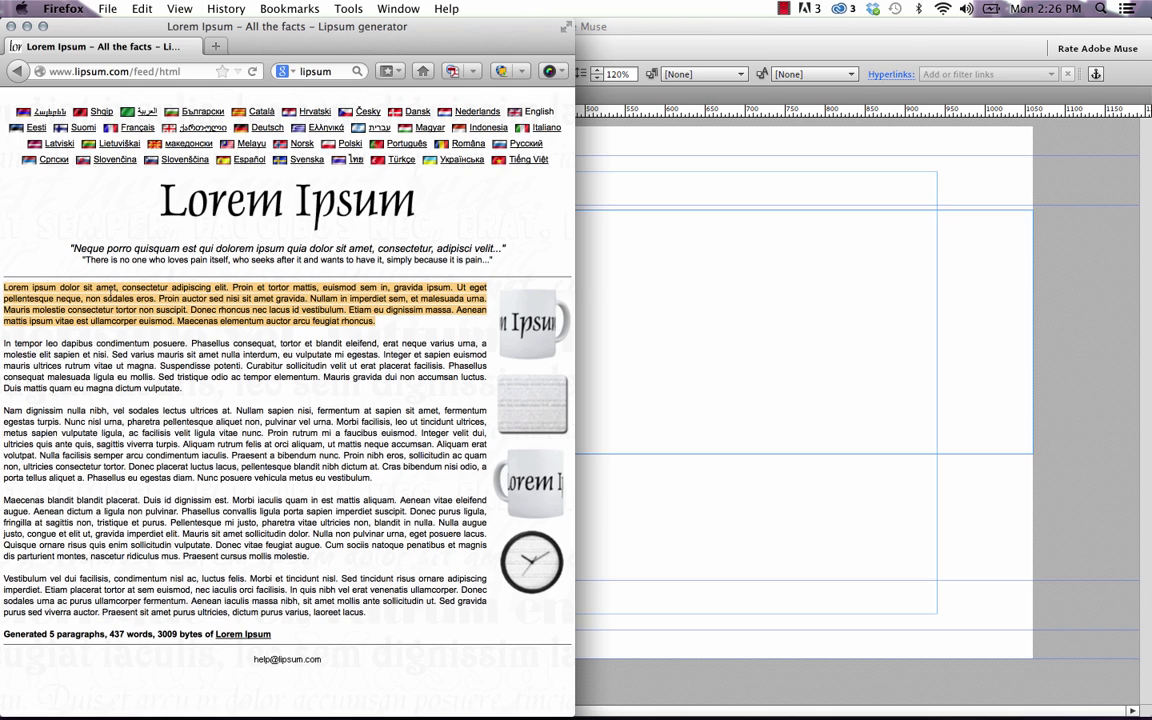
{"action": "left_click", "coordinate": [722, 236]}
{"action": "key", "text": "super+v"}
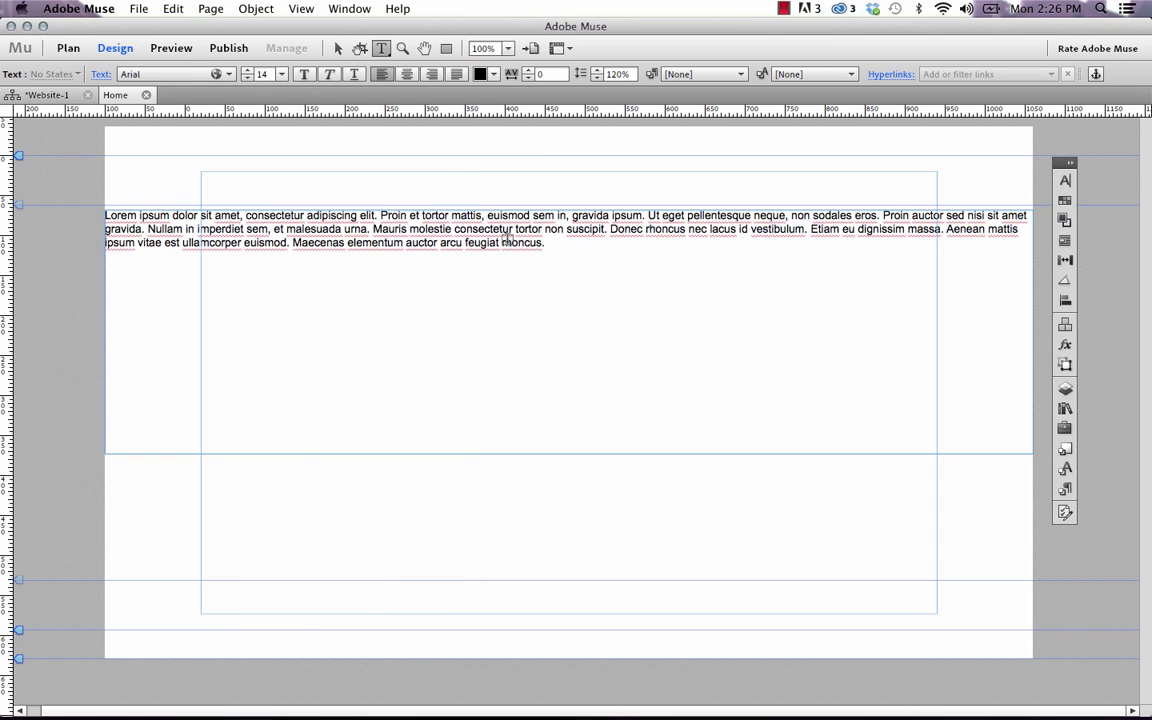
- Preview the page in Firefox and resize the window to watch the Lorem Ipsum paragraph rewrap
{"action": "left_click", "coordinate": [337, 48]}
{"action": "left_click", "coordinate": [139, 8]}
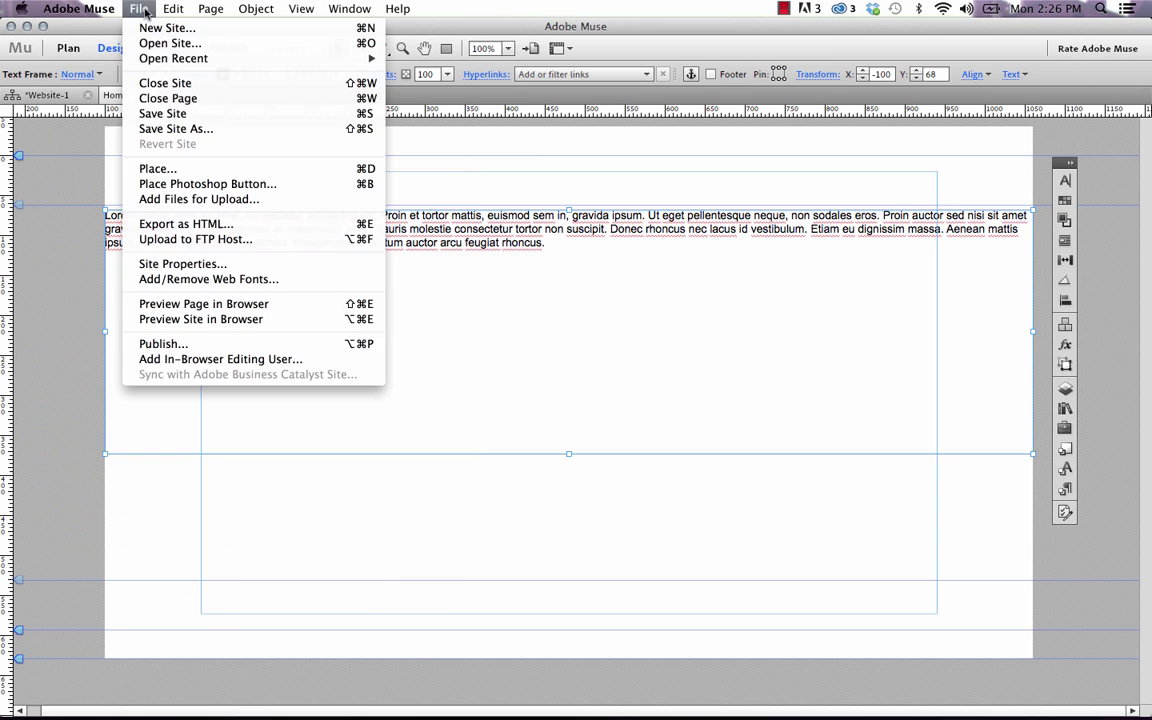
{"action": "left_click", "coordinate": [245, 309]}
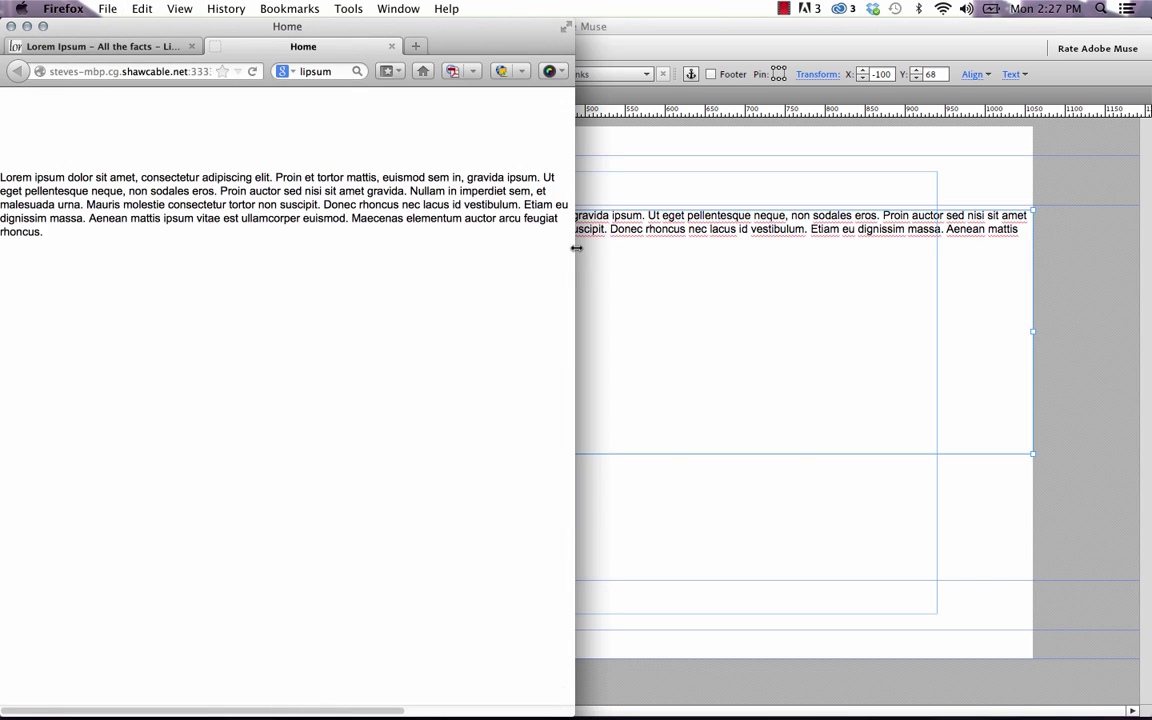
{"action": "left_click_drag", "start_coordinate": [576, 247], "coordinate": [682, 272]}
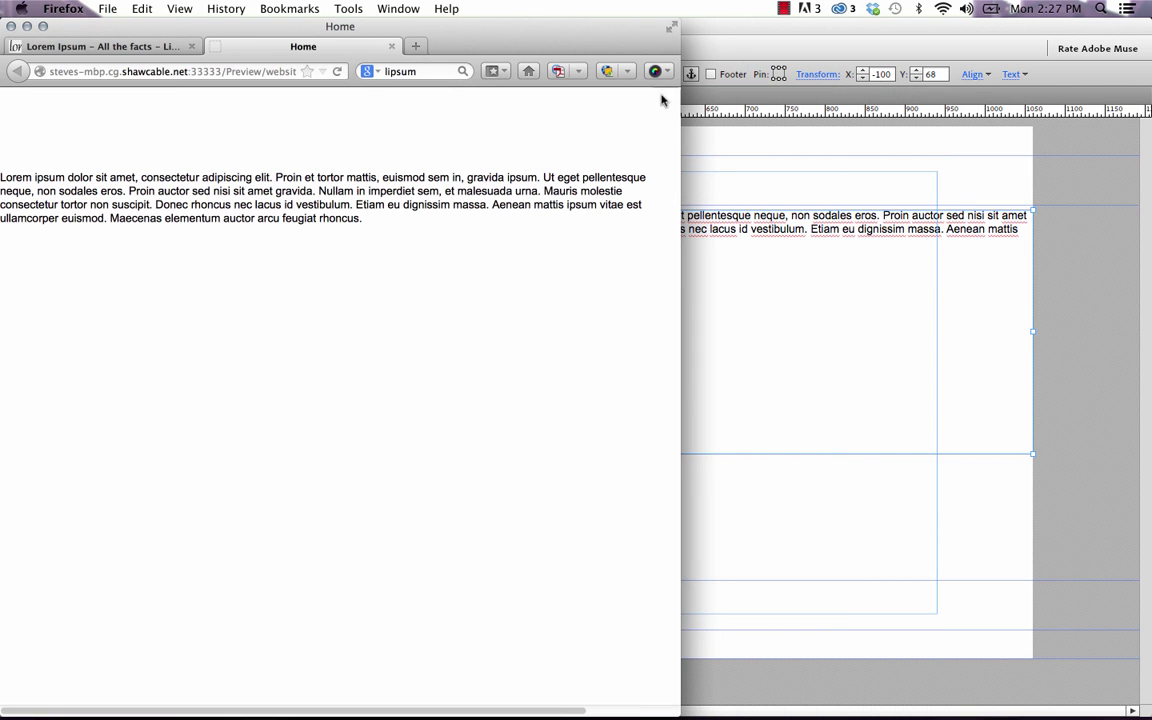
- Delete the Lorem Ipsum paragraph from the frame and move the empty frame down to Y 144
{"action": "left_click", "coordinate": [783, 117]}
{"action": "left_click", "coordinate": [548, 329]}
{"action": "double_click", "coordinate": [537, 247]}
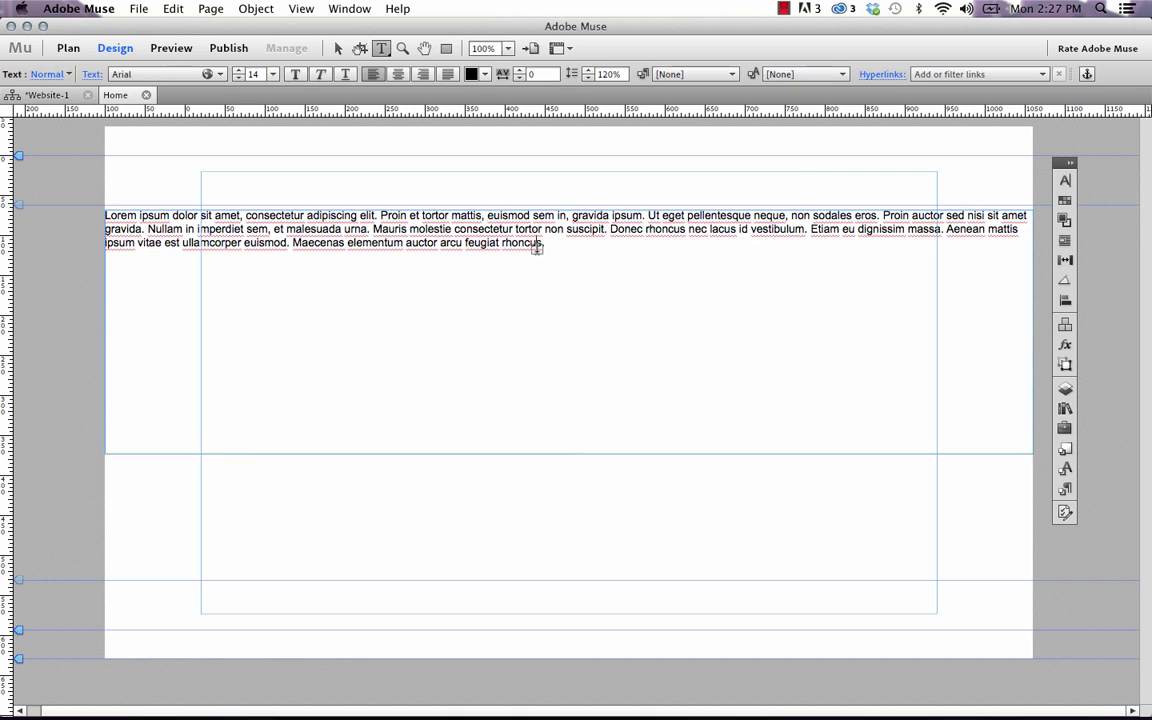
{"action": "left_click_drag", "start_coordinate": [537, 247], "coordinate": [116, 183]}
{"action": "key", "text": "BackSpace"}
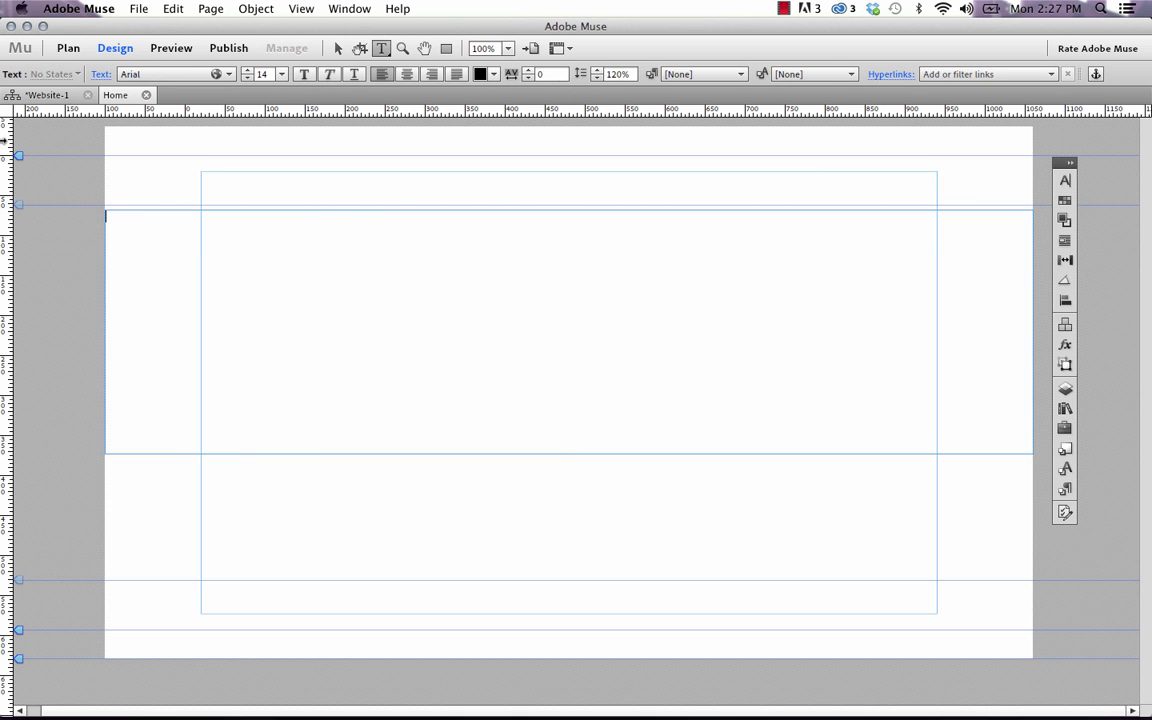
{"action": "key", "text": "Escape"}
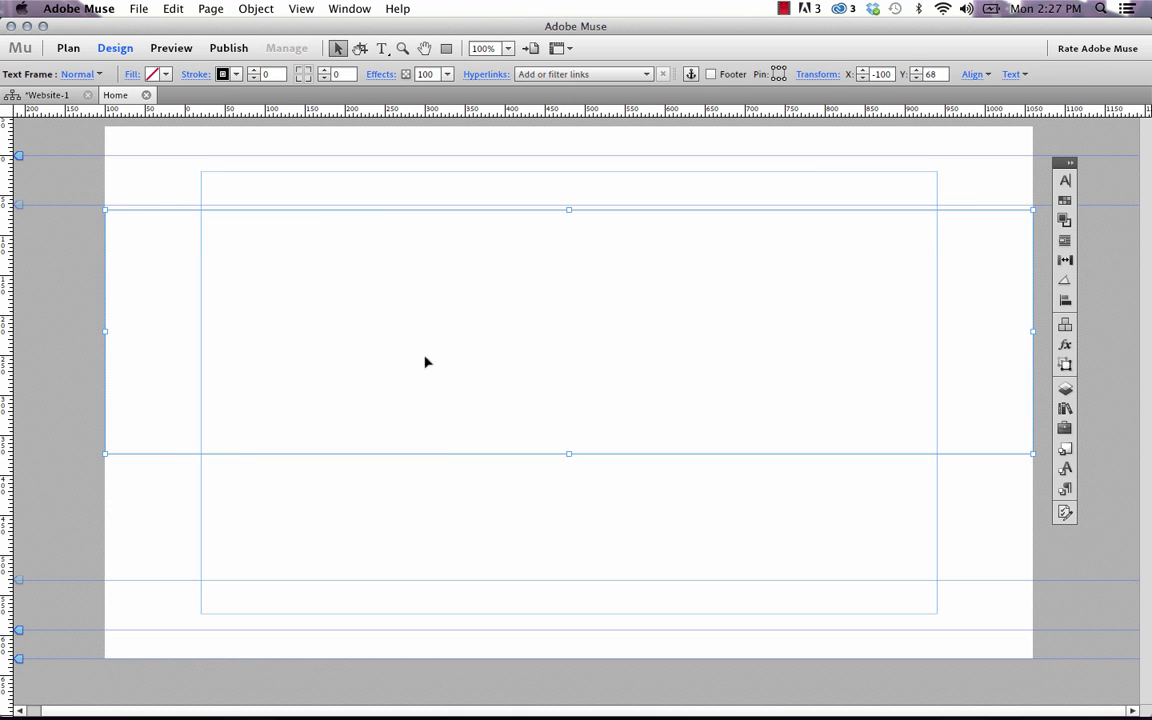
{"action": "left_click_drag", "start_coordinate": [446, 326], "coordinate": [447, 387]}
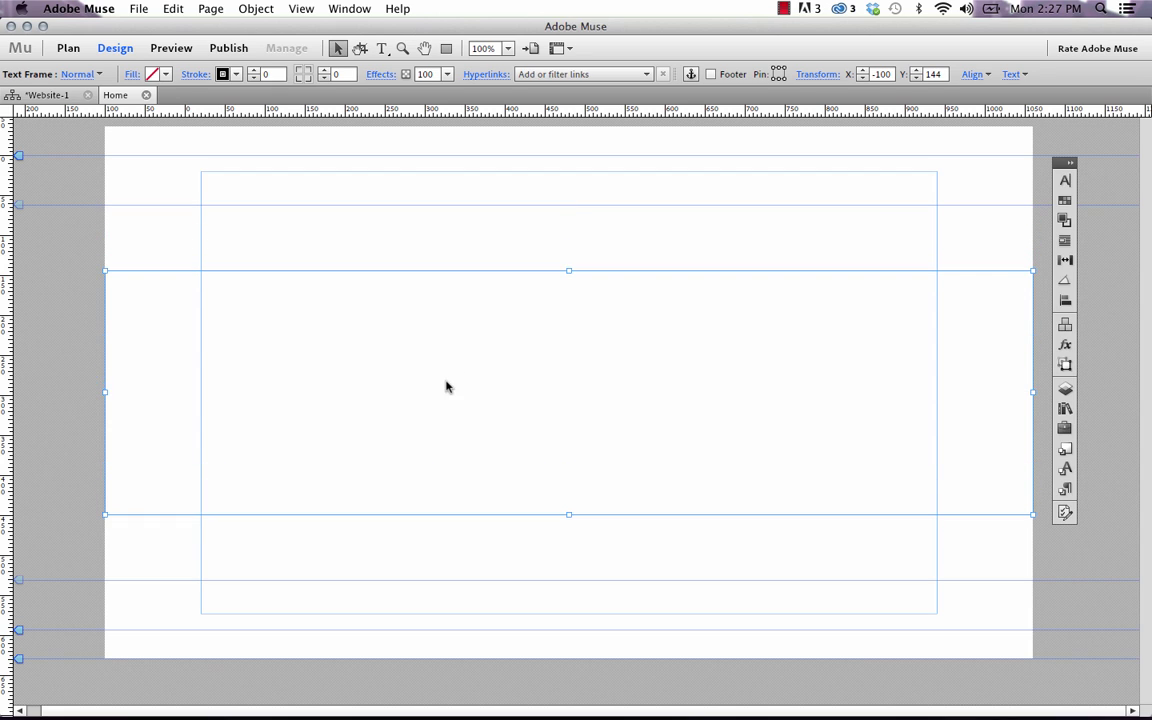
{"action": "left_click", "coordinate": [414, 202]}
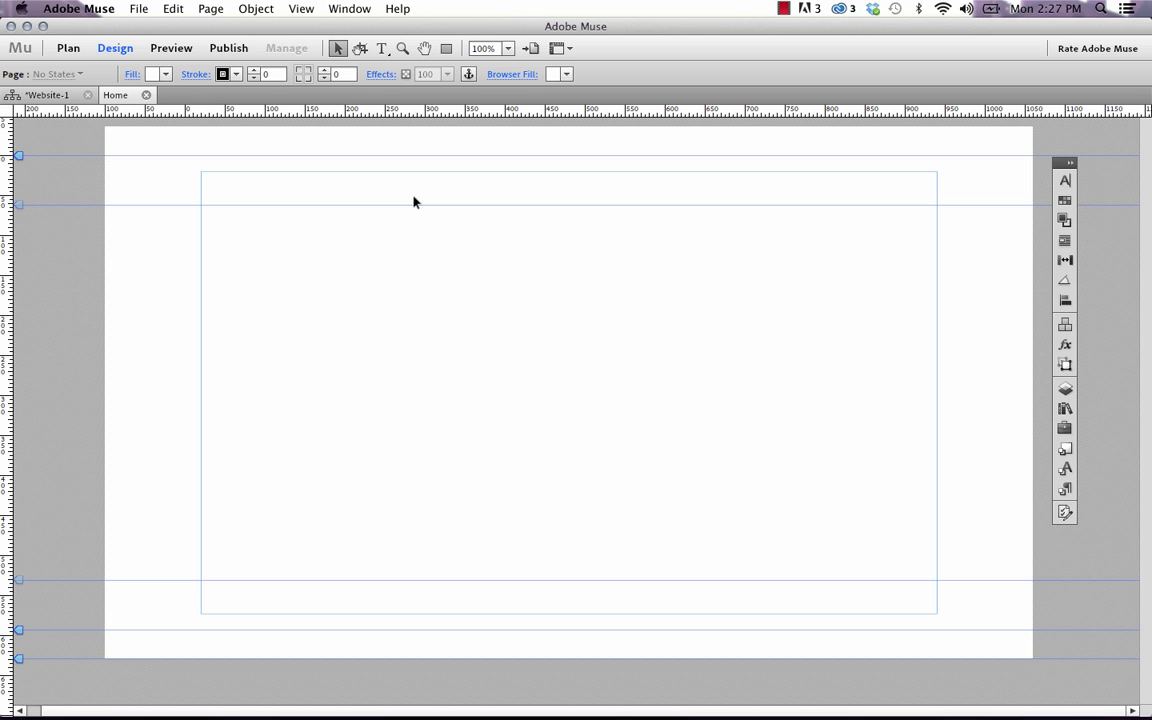
- Load Circle_Tools, Circle_Training and Circle_Widgets JPGs from the Reponsive folder for placing
{"action": "key", "text": "super+d"}
{"action": "left_click", "coordinate": [360, 341]}
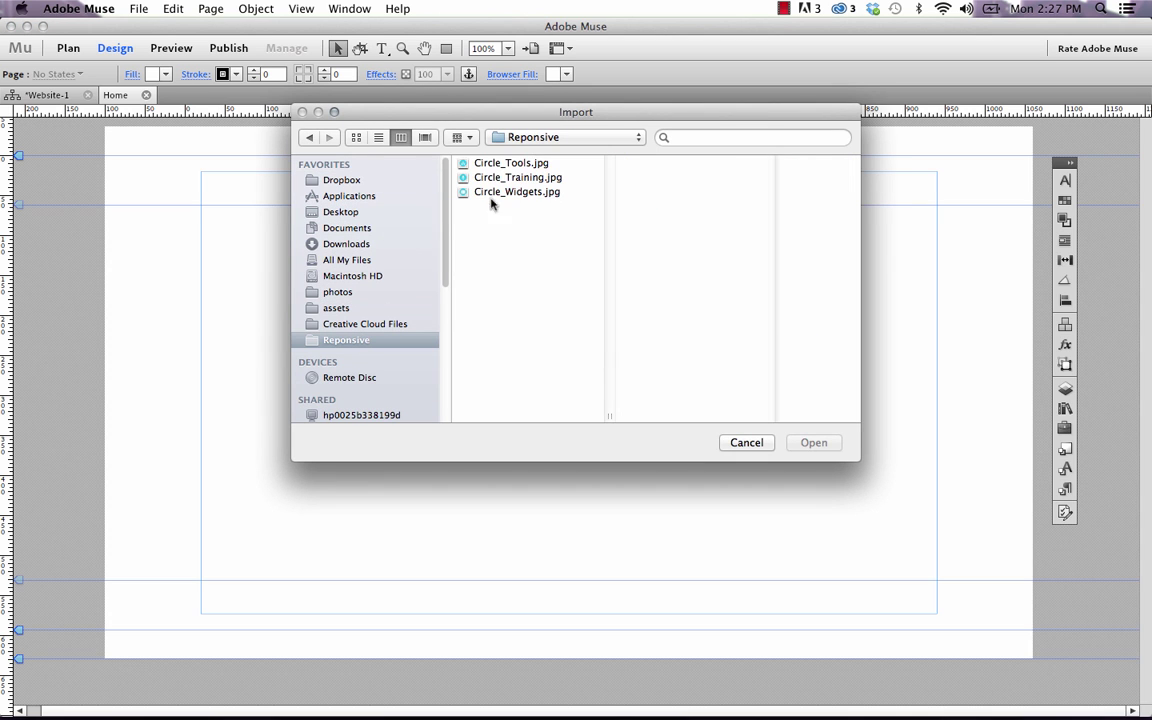
{"action": "left_click", "coordinate": [489, 162]}
{"action": "left_click", "coordinate": [518, 193], "text": "shift"}
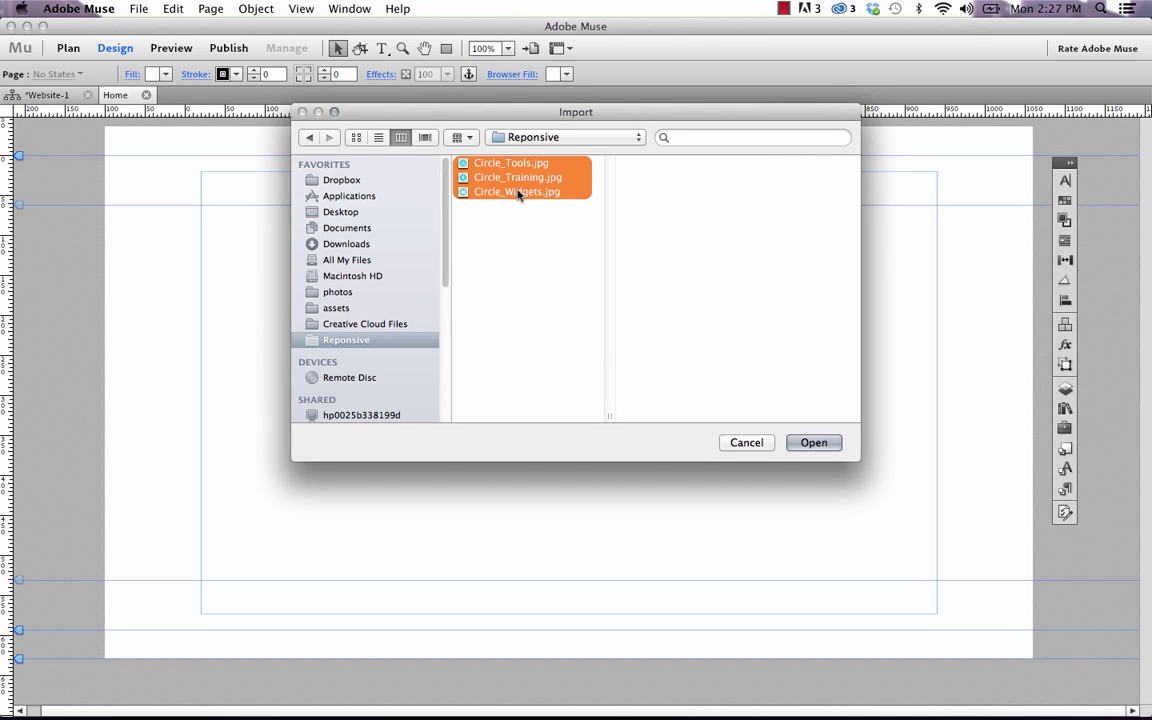
{"action": "left_click", "coordinate": [813, 443]}
- Place the three circle icons in an evenly spaced row near the page top
{"action": "left_click", "coordinate": [288, 161]}
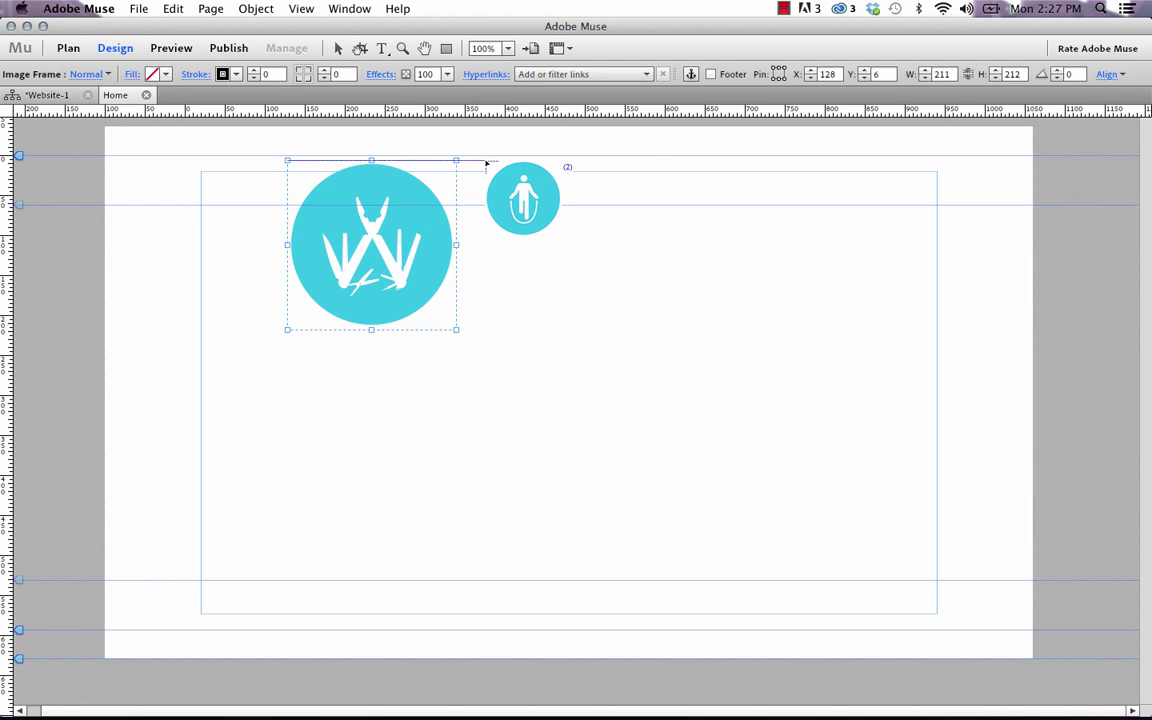
{"action": "left_click", "coordinate": [488, 161]}
{"action": "left_click", "coordinate": [669, 157]}
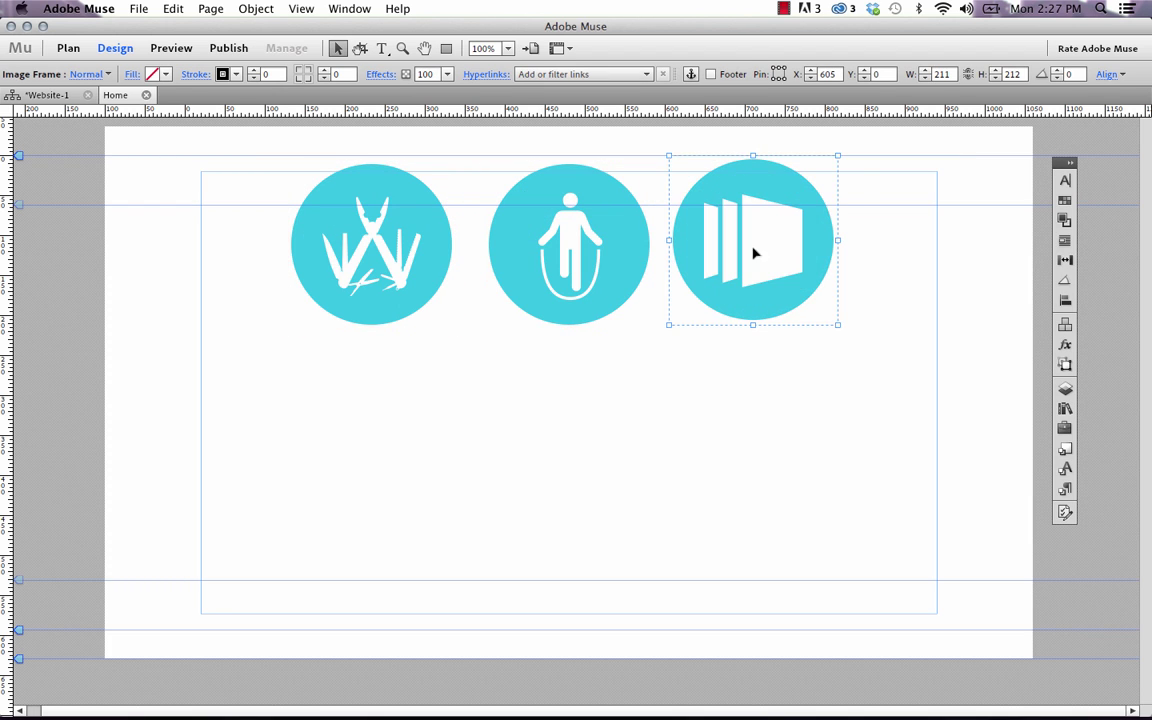
{"action": "left_click_drag", "start_coordinate": [755, 253], "coordinate": [787, 255]}
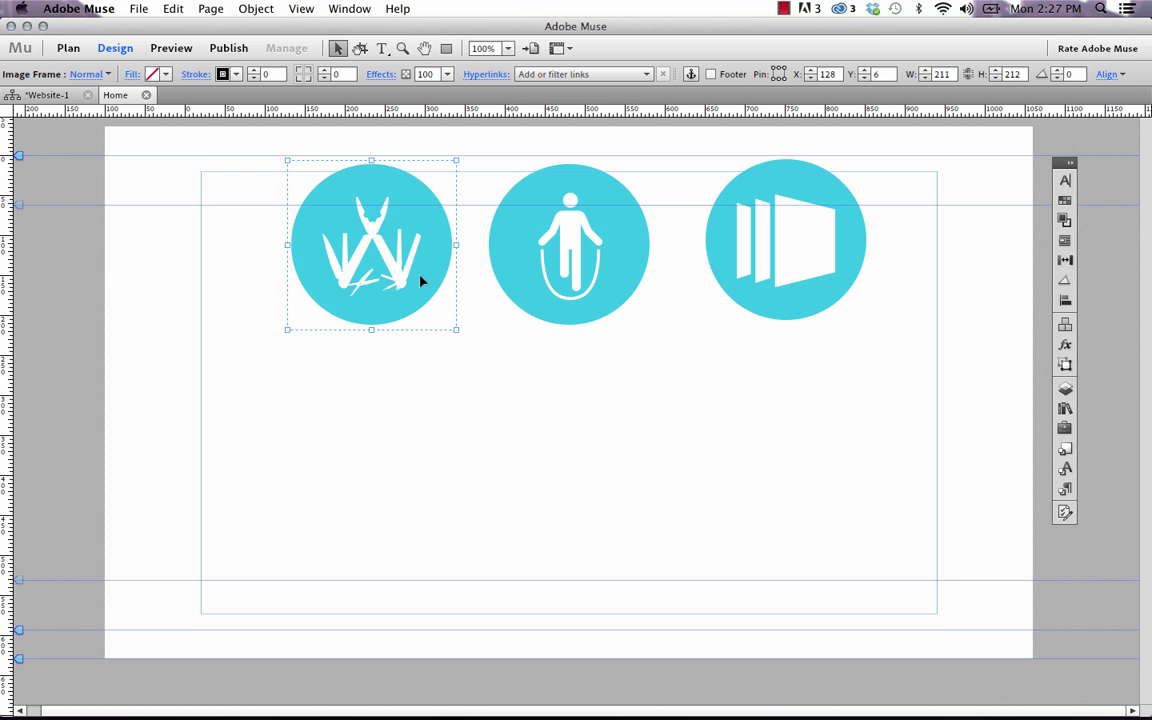
- Cut the multitool icon and paste it inline into the full-width text frame
{"action": "left_click", "coordinate": [173, 8]}
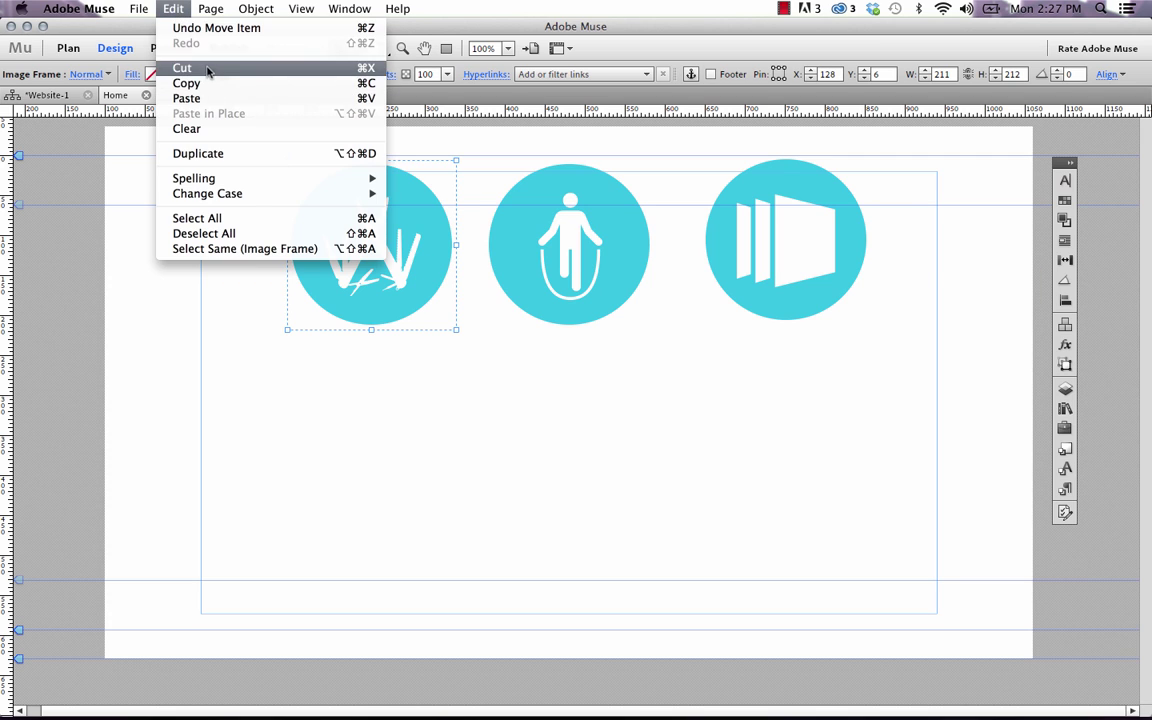
{"action": "left_click", "coordinate": [182, 68]}
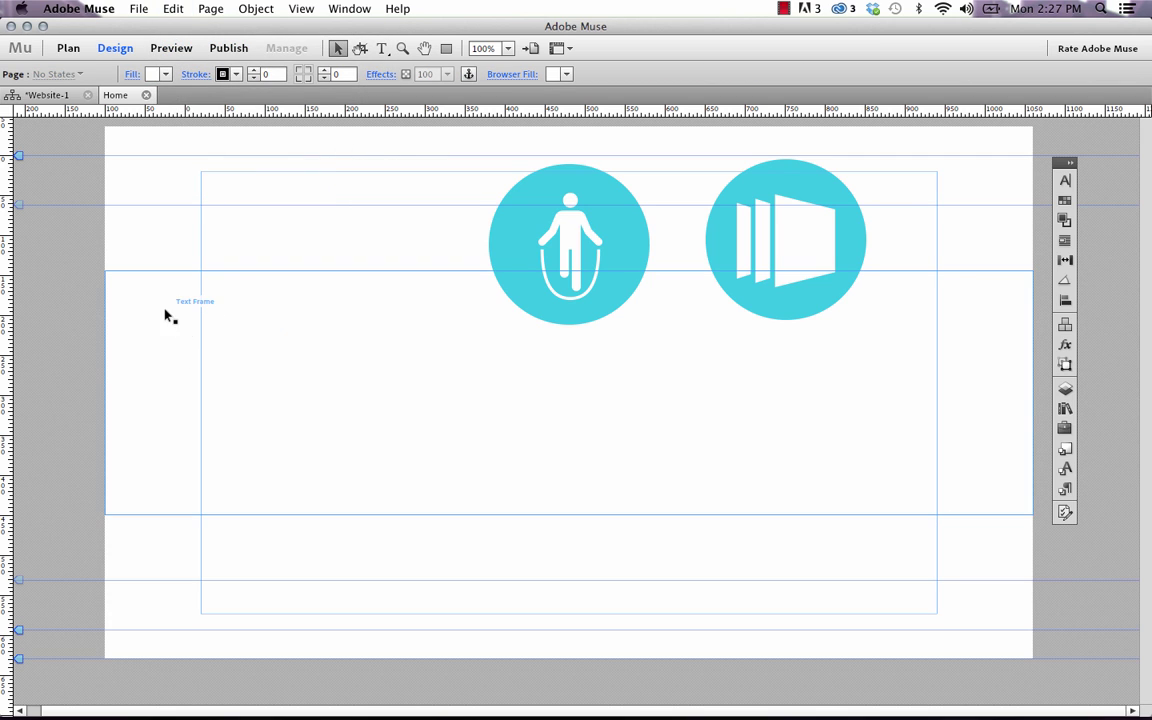
{"action": "double_click", "coordinate": [170, 316]}
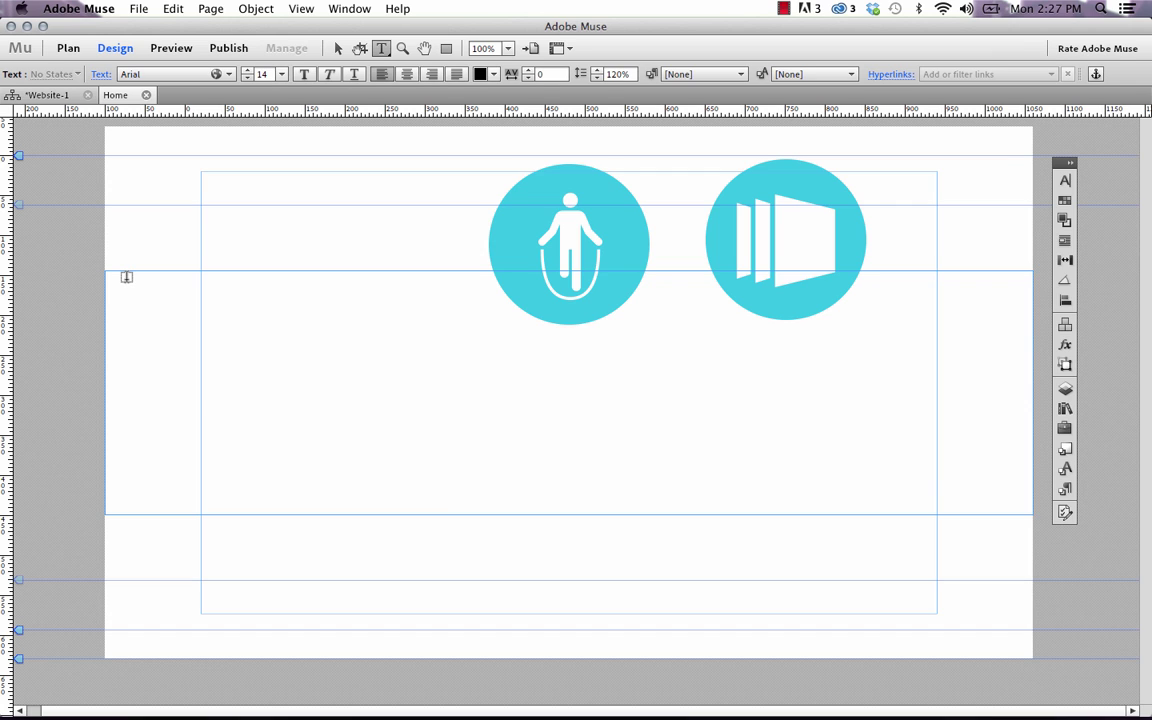
{"action": "right_click", "coordinate": [126, 277]}
{"action": "left_click", "coordinate": [157, 342]}
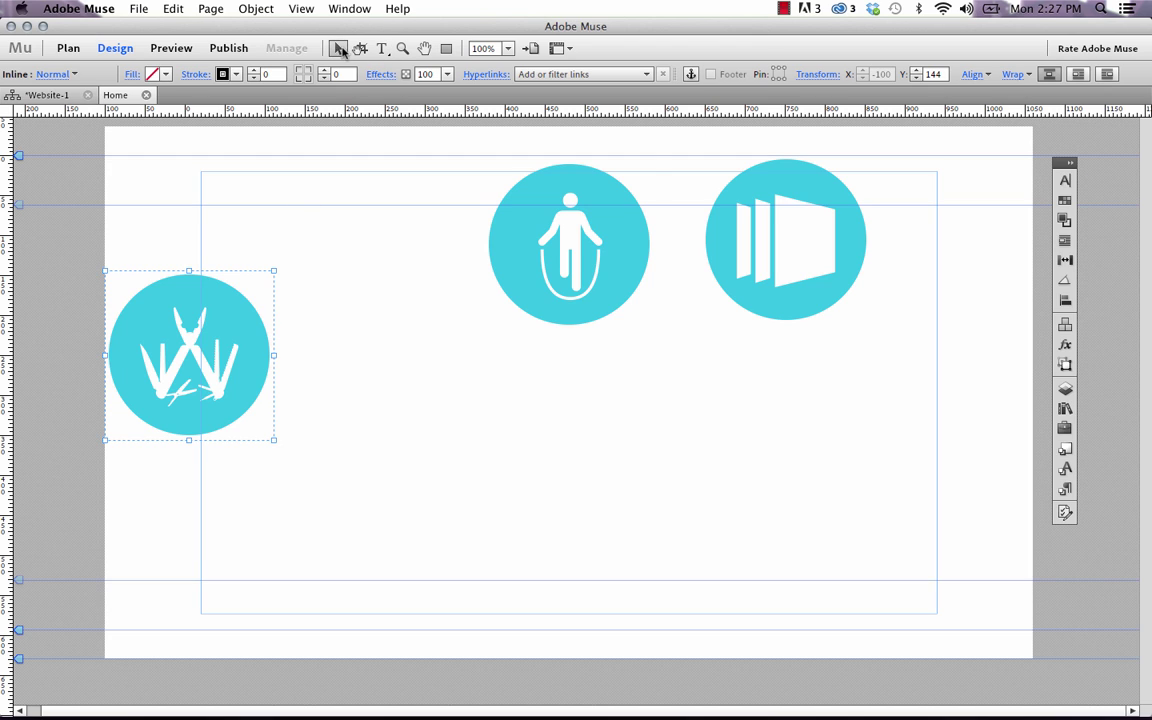
- Cut the jump-rope icon and paste it inline beside the multitool icon
{"action": "left_click", "coordinate": [571, 227]}
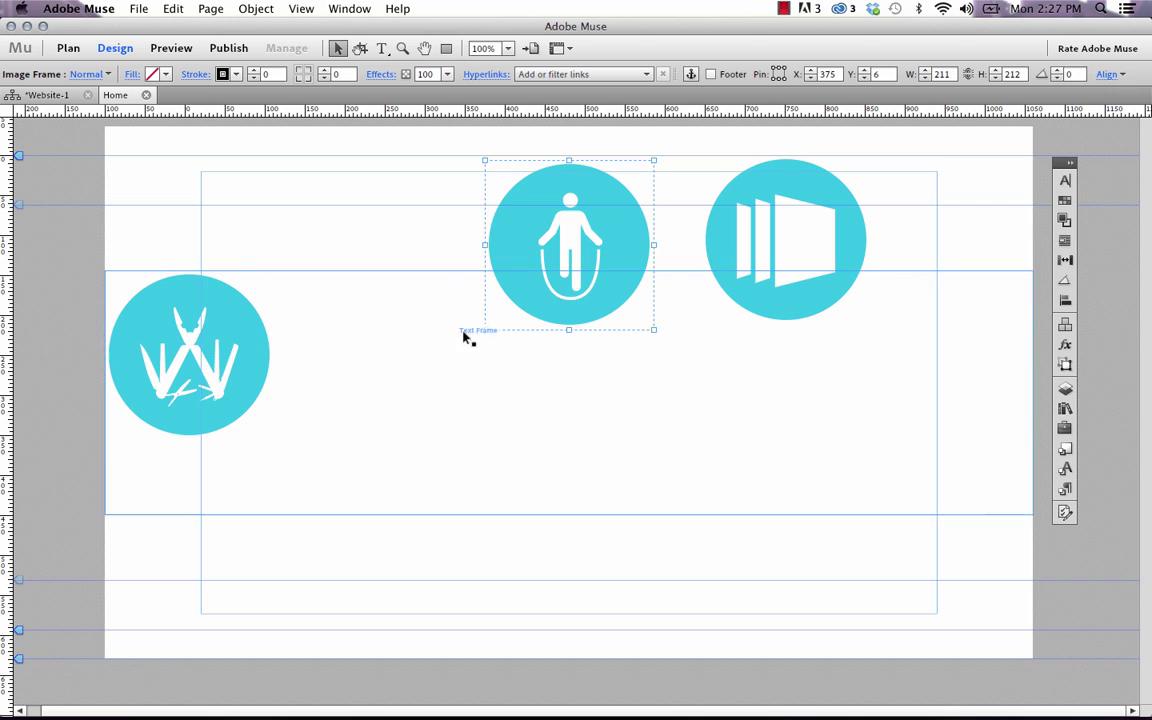
{"action": "key", "text": "super+x"}
{"action": "left_click", "coordinate": [334, 342]}
{"action": "double_click", "coordinate": [320, 328]}
{"action": "right_click", "coordinate": [274, 290]}
{"action": "left_click", "coordinate": [305, 357]}
- Cut the third circle icon and paste it inline after the jump-rope icon
{"action": "left_click", "coordinate": [338, 48]}
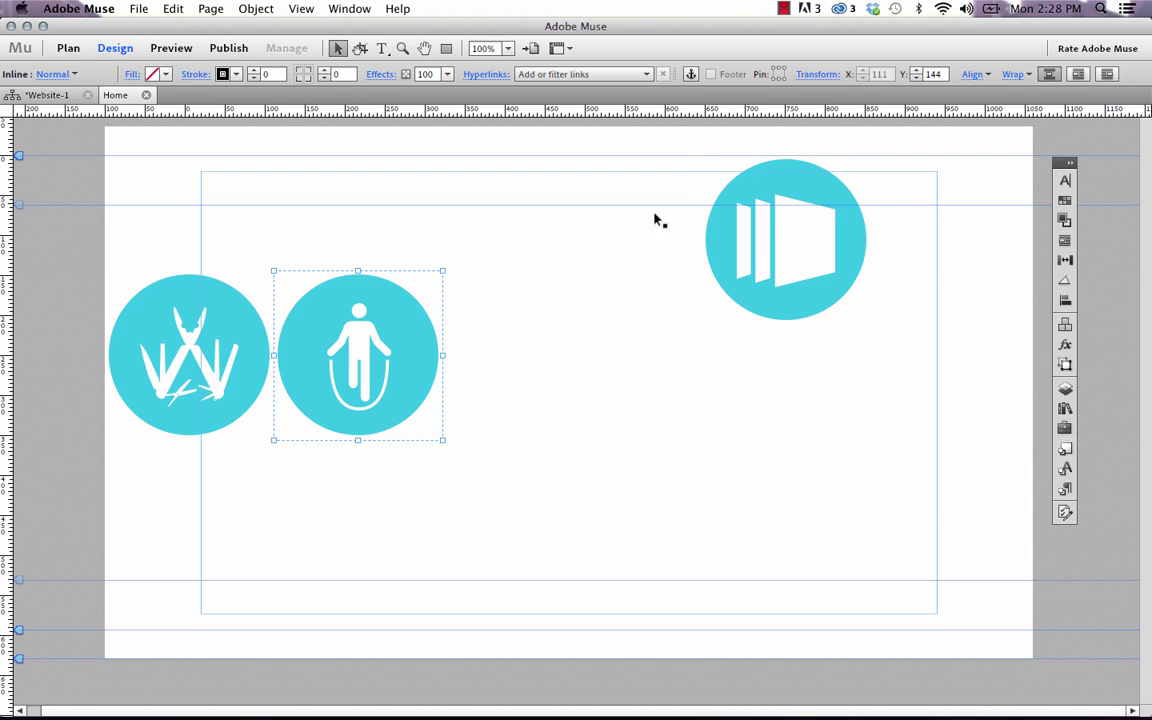
{"action": "left_click", "coordinate": [776, 249]}
{"action": "key", "text": "ctrl+x"}
{"action": "left_click", "coordinate": [497, 318]}
{"action": "double_click", "coordinate": [489, 312]}
{"action": "right_click", "coordinate": [489, 304]}
{"action": "left_click", "coordinate": [522, 368]}
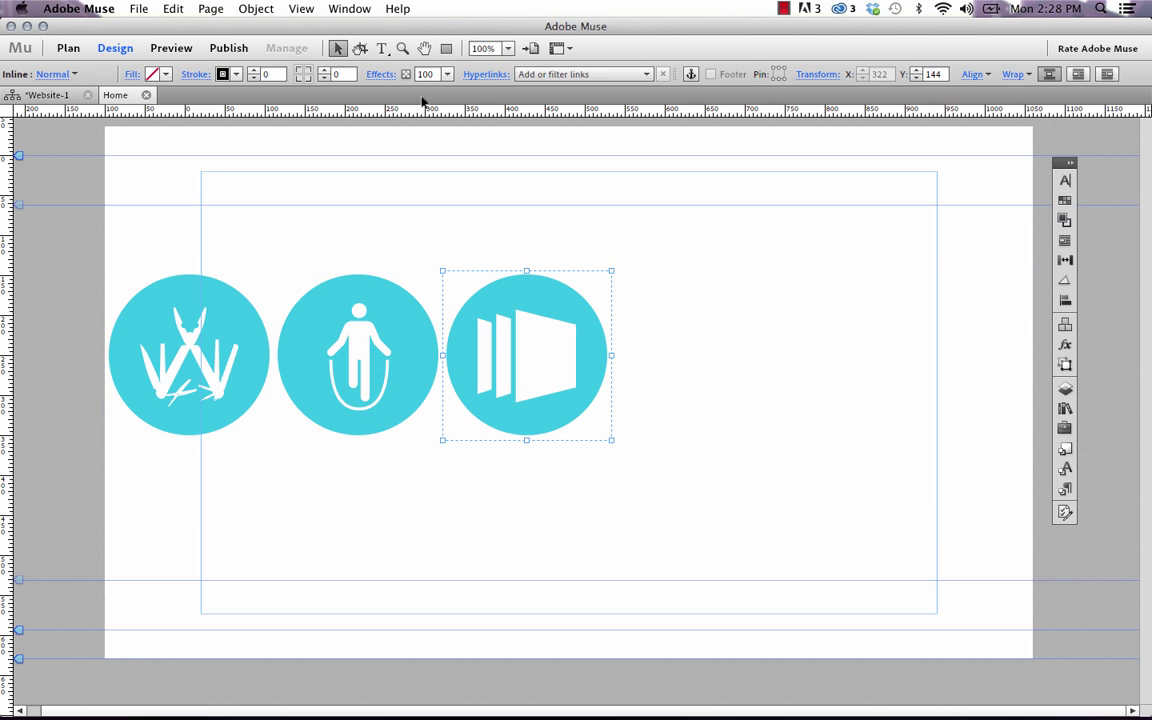
{"action": "left_click", "coordinate": [603, 211]}
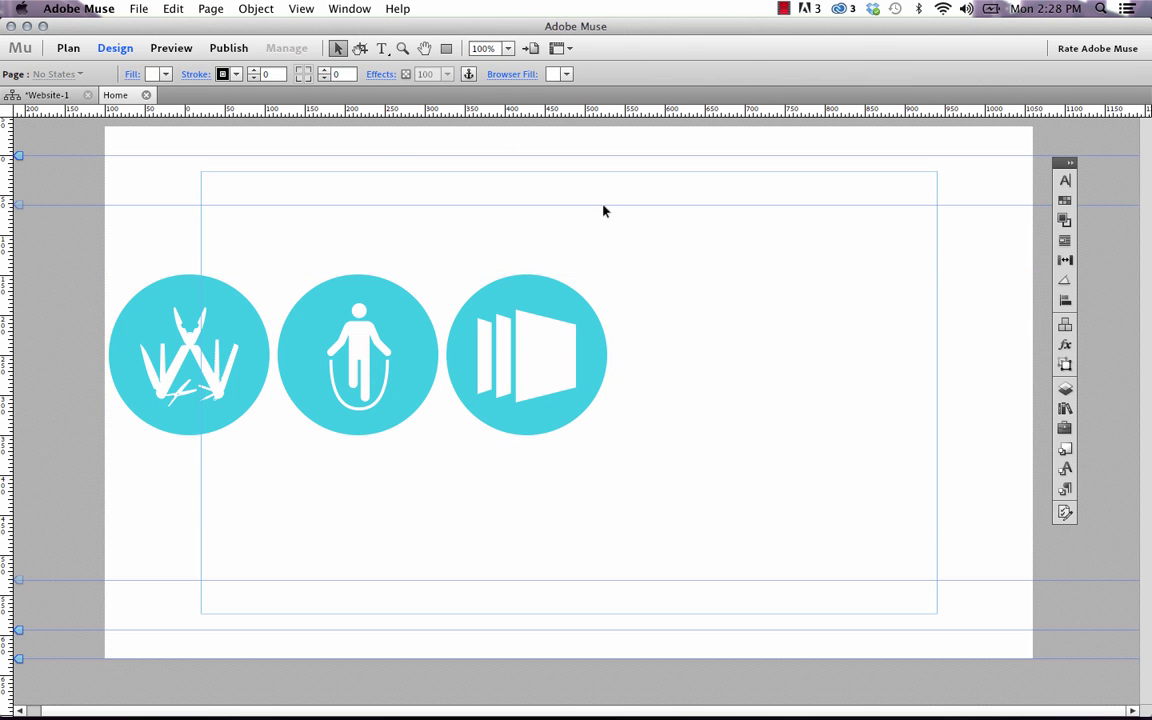
- Preview the page in Firefox, narrow the window to see the icons stack, then return to Muse
{"action": "left_click", "coordinate": [139, 8]}
{"action": "left_click", "coordinate": [284, 300]}
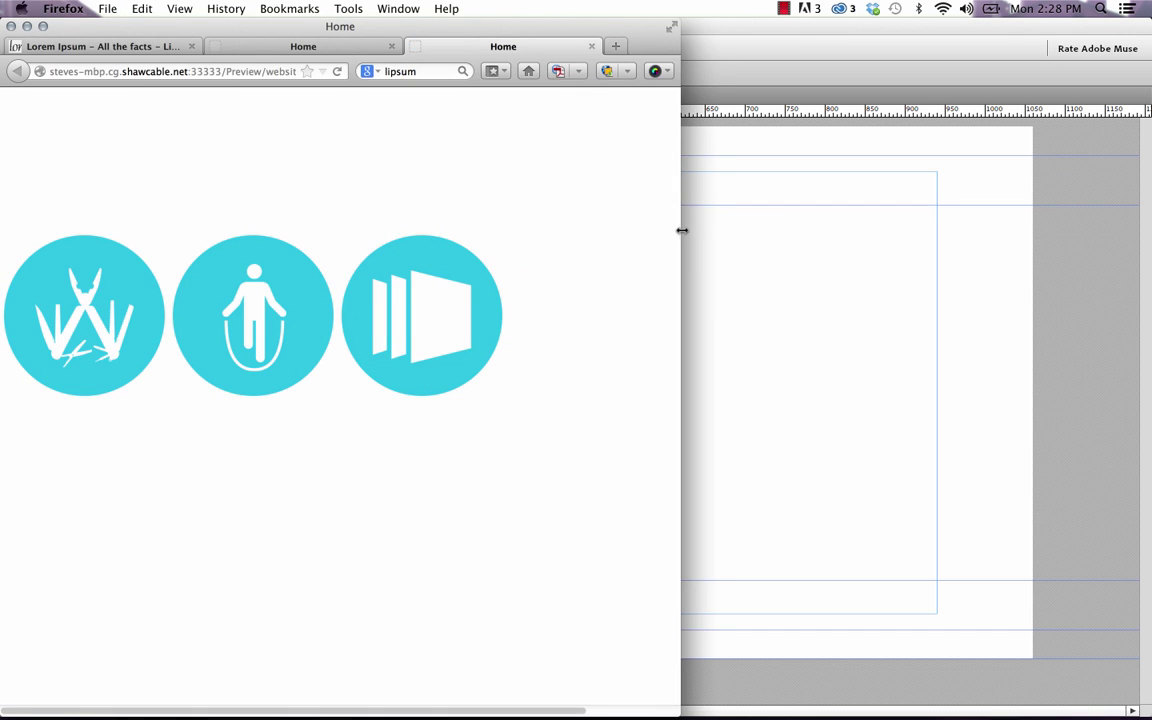
{"action": "left_click_drag", "start_coordinate": [680, 230], "coordinate": [709, 283]}
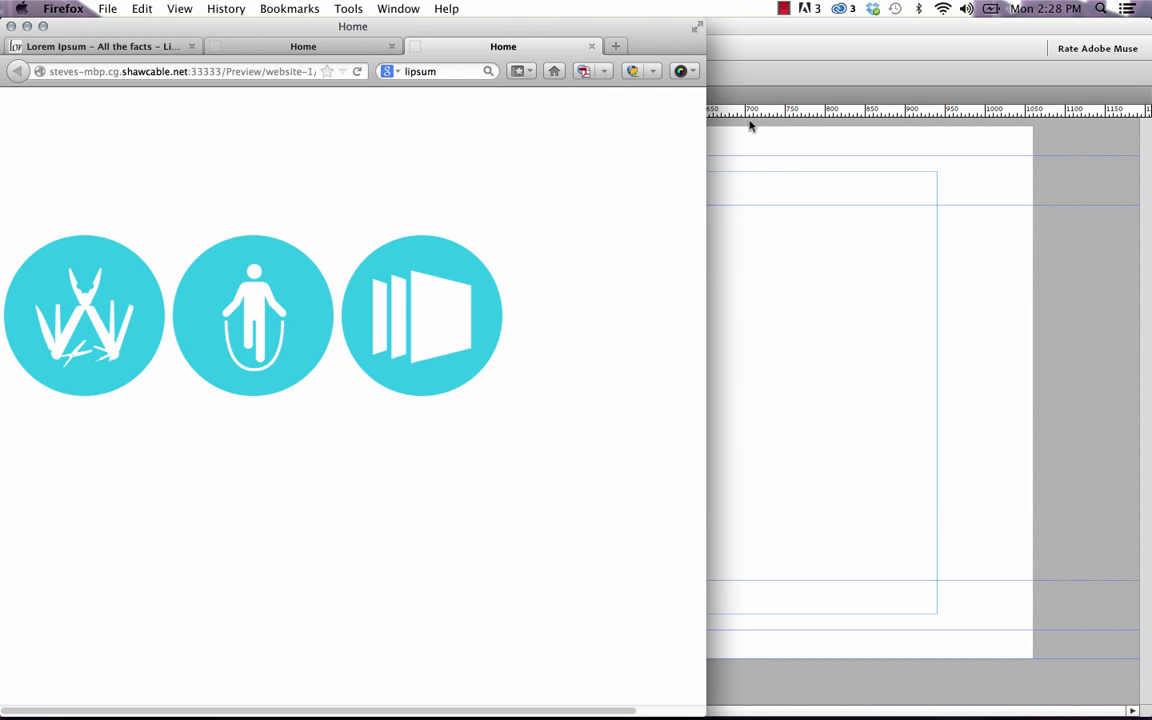
{"action": "left_click", "coordinate": [771, 234]}
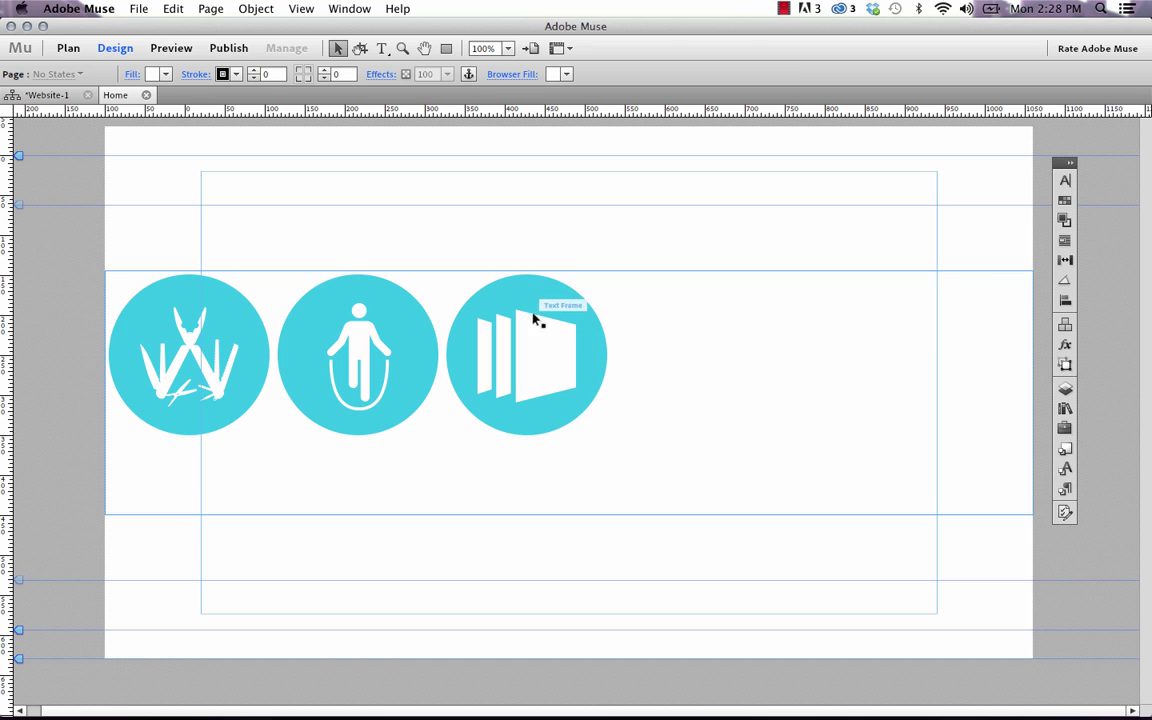
- Select the icon text frame and place the insertion point at the start of its line
{"action": "left_click", "coordinate": [617, 329]}
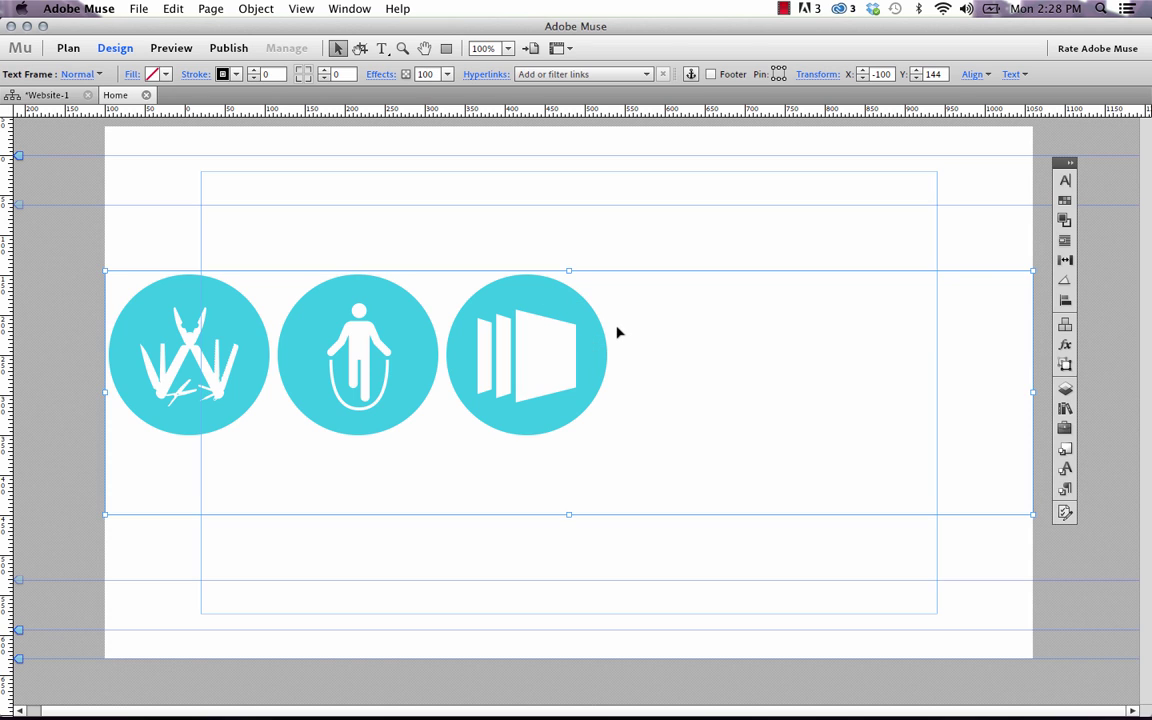
{"action": "double_click", "coordinate": [617, 330]}
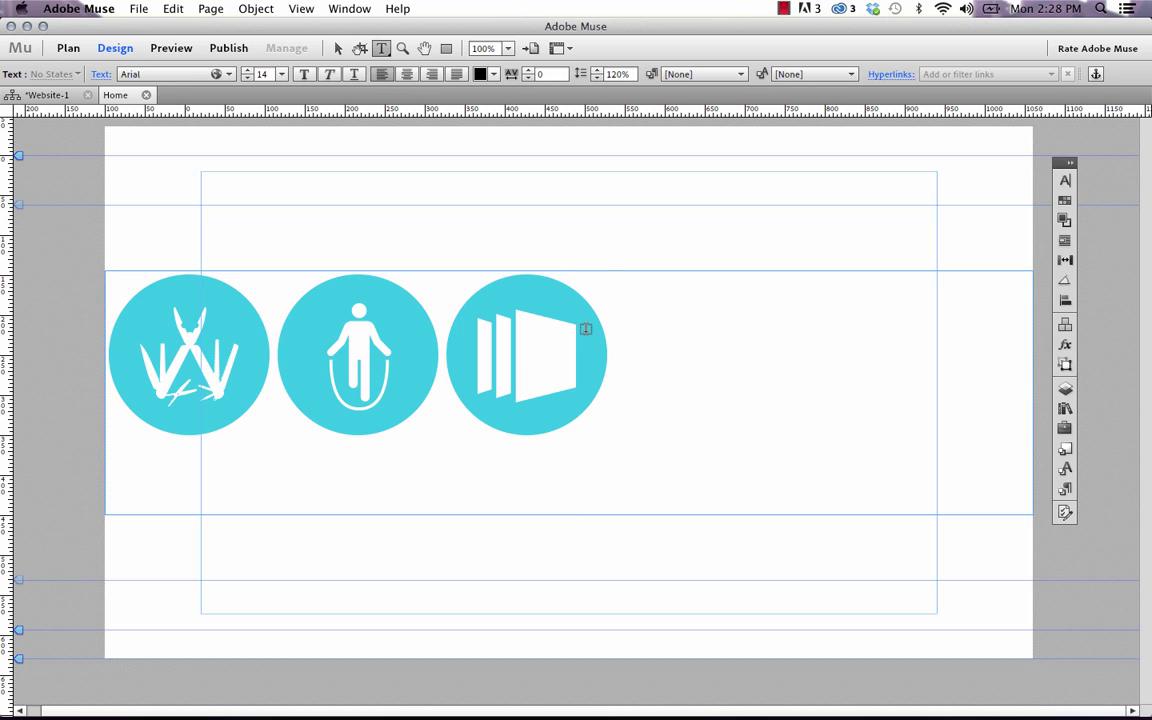
{"action": "key", "text": "Left"}
{"action": "key", "text": "Left"}
{"action": "key", "text": "Left"}
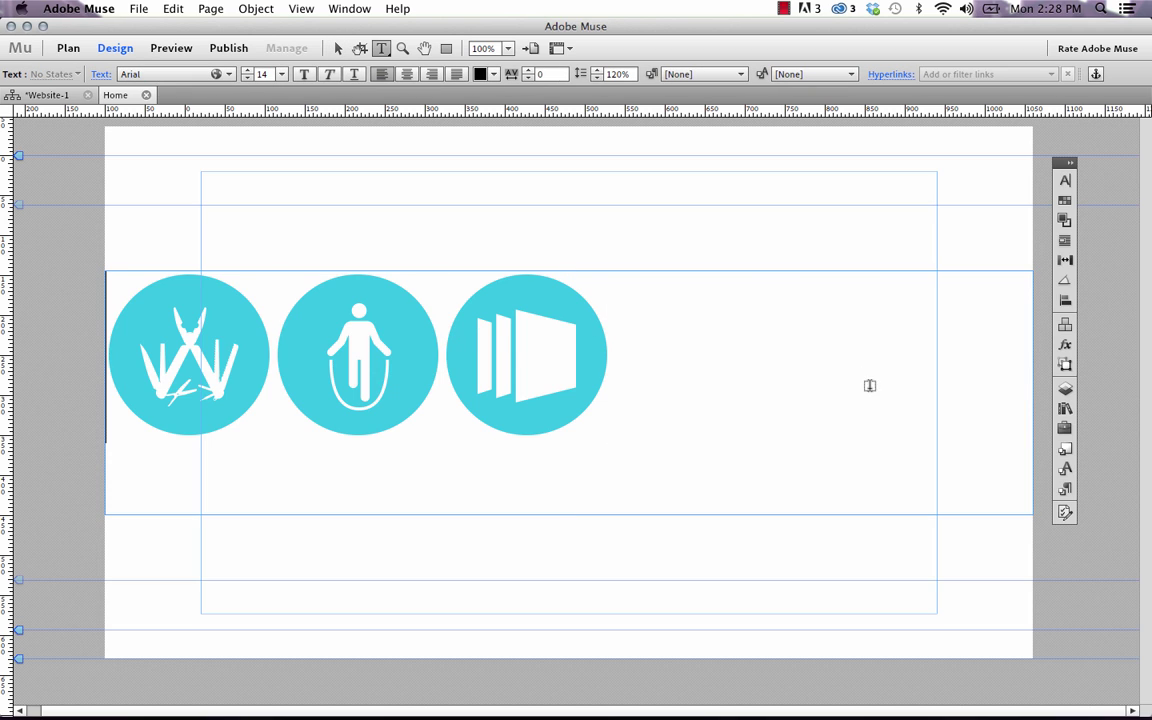
- Set the icon paragraph's left indent to 100 in the Text panel
{"action": "left_click", "coordinate": [1064, 180]}
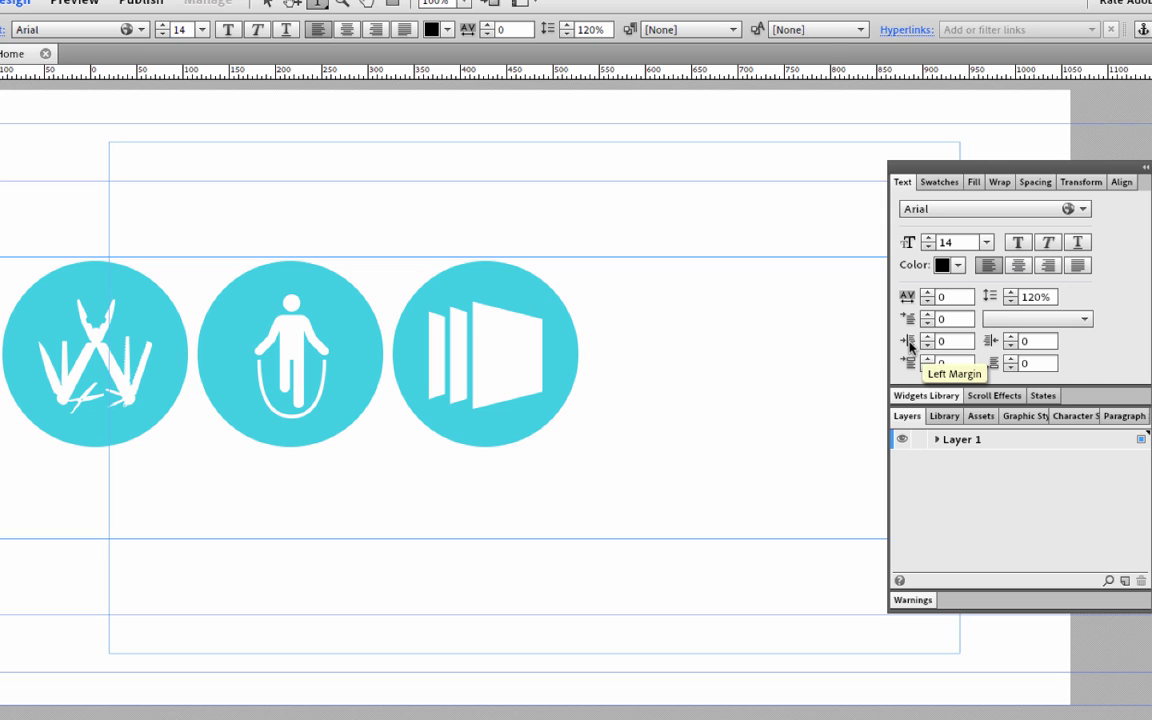
{"action": "left_click", "coordinate": [948, 340]}
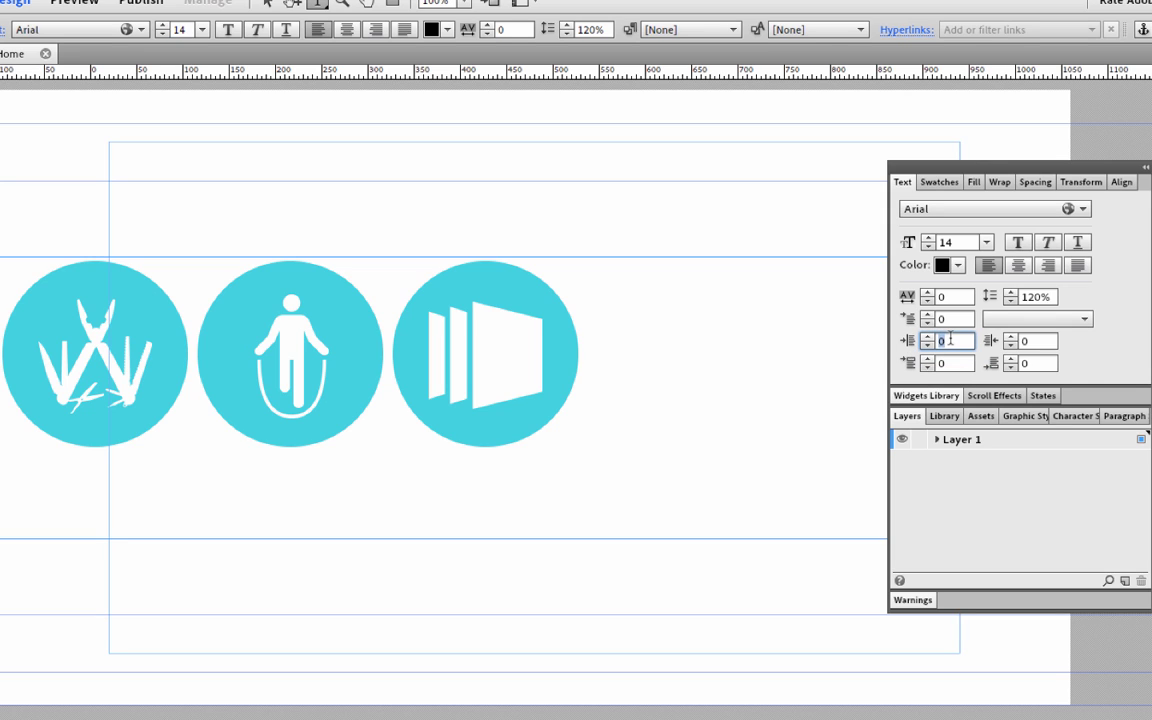
{"action": "type", "text": "100"}
{"action": "key", "text": "Return"}
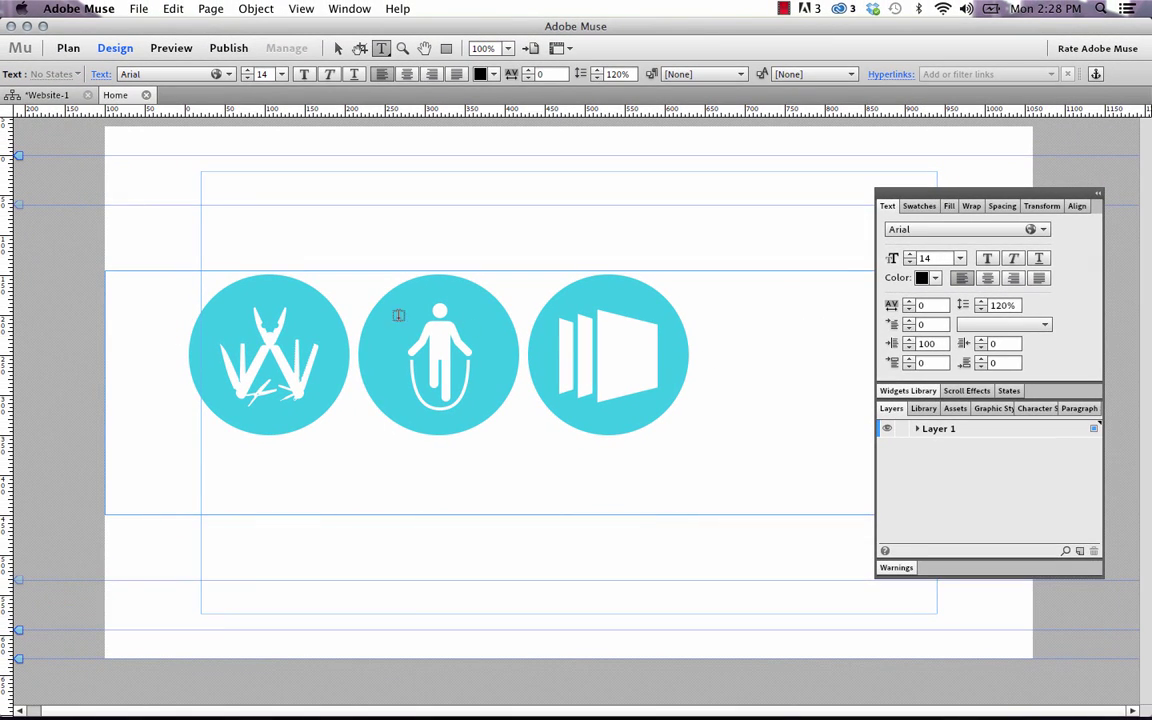
- Insert spaces between the three inline icons and return to object selection
{"action": "left_click", "coordinate": [289, 306]}
{"action": "key", "text": "super+t"}
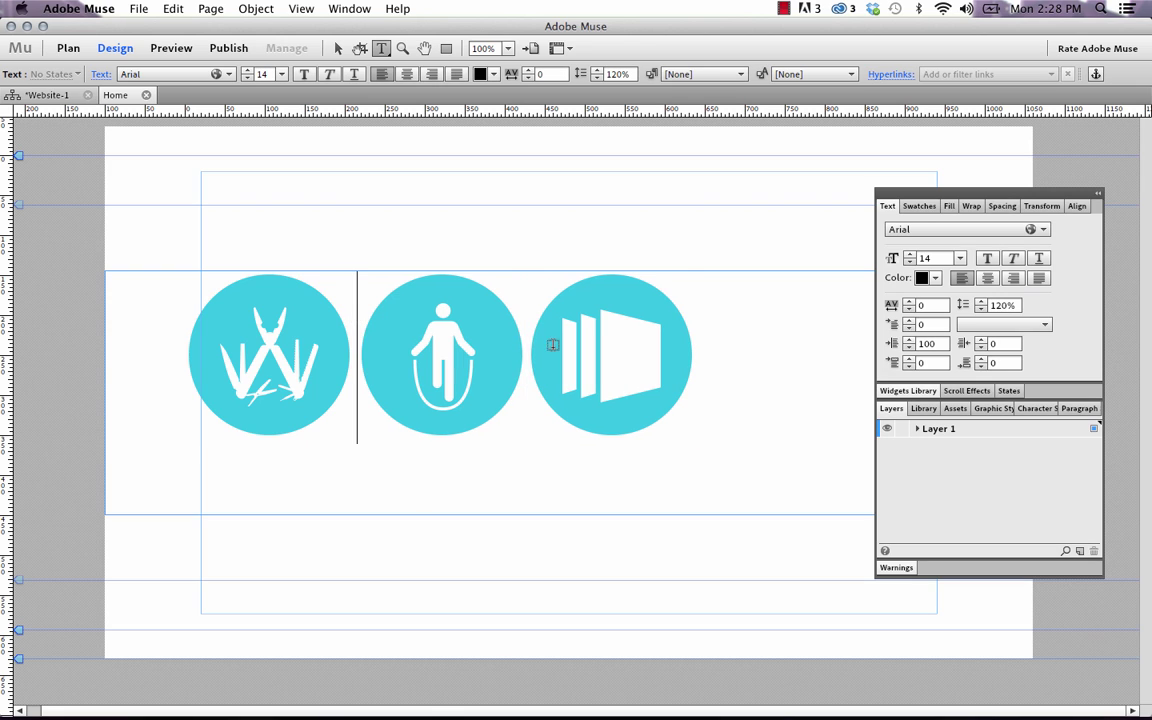
{"action": "left_click", "coordinate": [530, 345]}
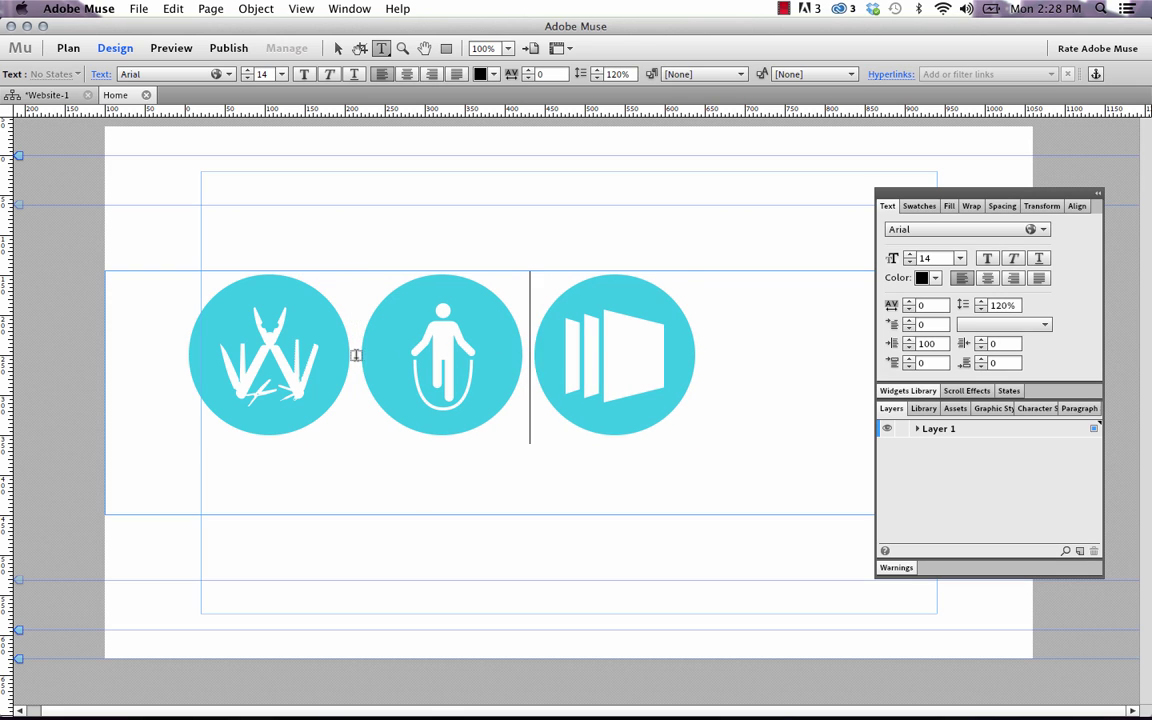
{"action": "left_click", "coordinate": [356, 355]}
{"action": "left_click", "coordinate": [532, 357]}
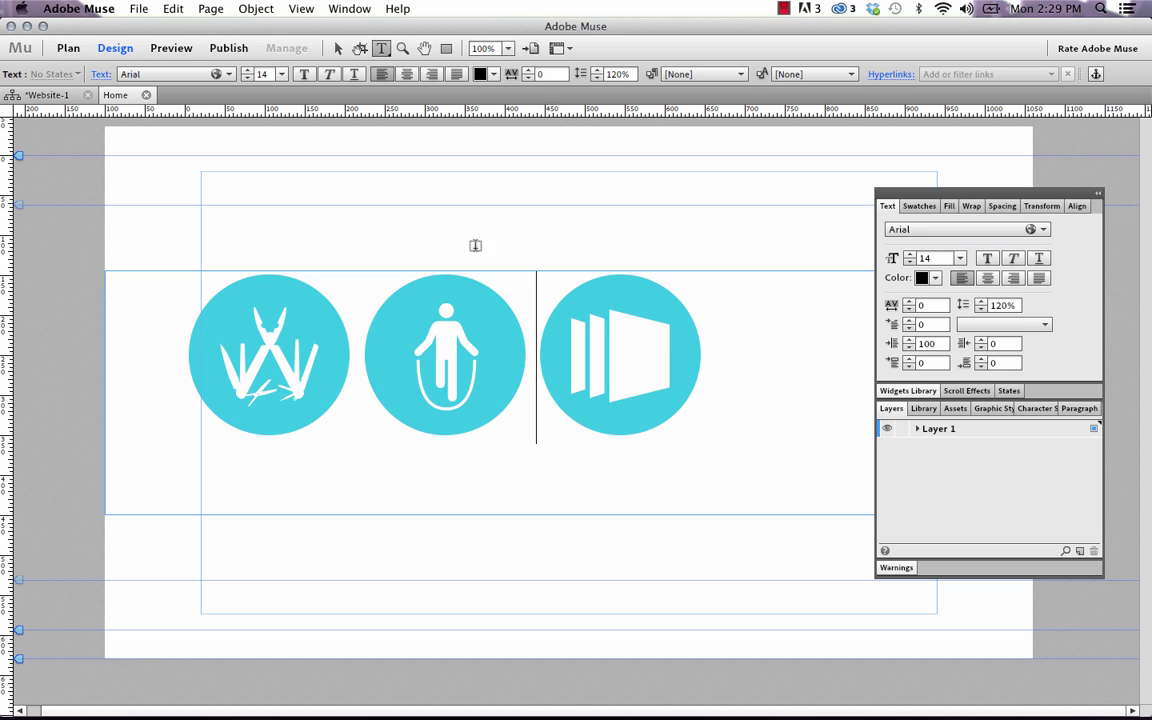
{"action": "left_click", "coordinate": [338, 50]}
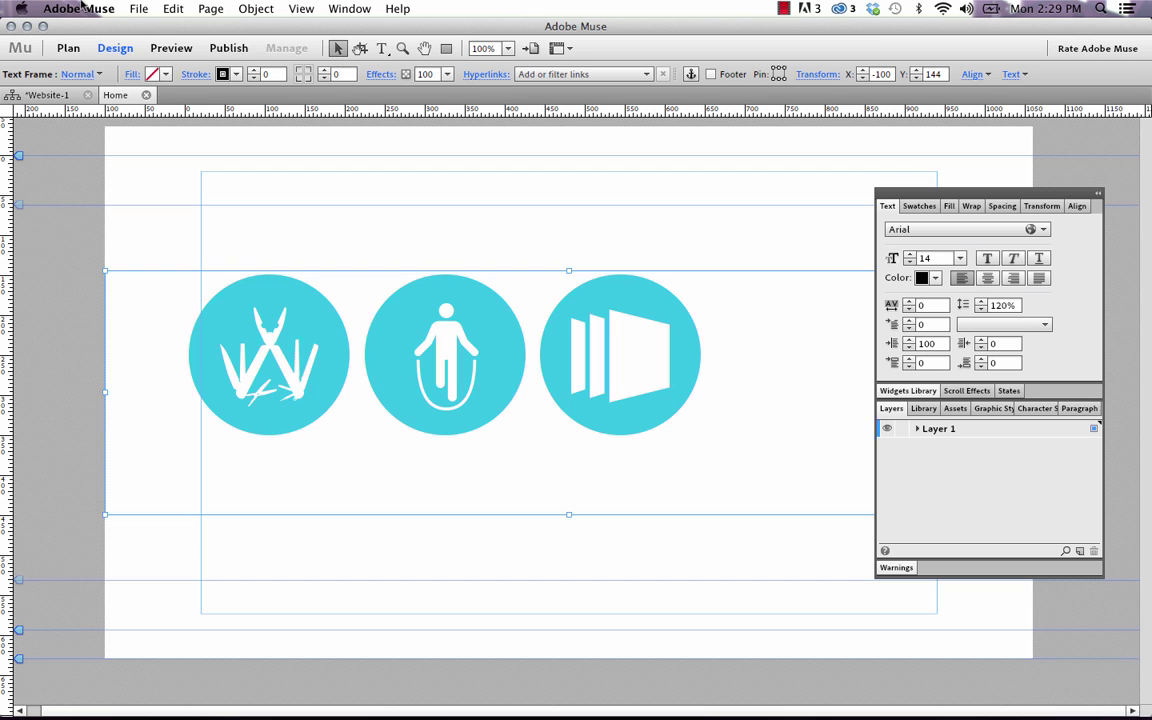
- Preview the page in Firefox and narrow the window until the three indented icons stack vertically
{"action": "left_click", "coordinate": [139, 9]}
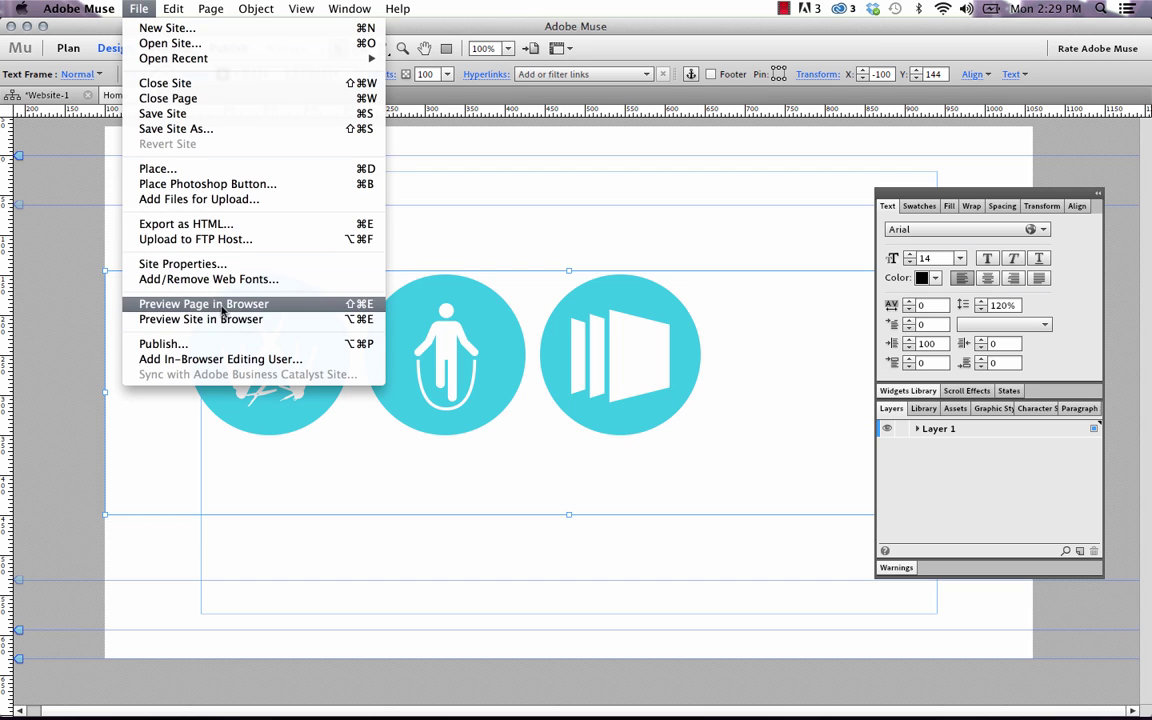
{"action": "left_click", "coordinate": [218, 304]}
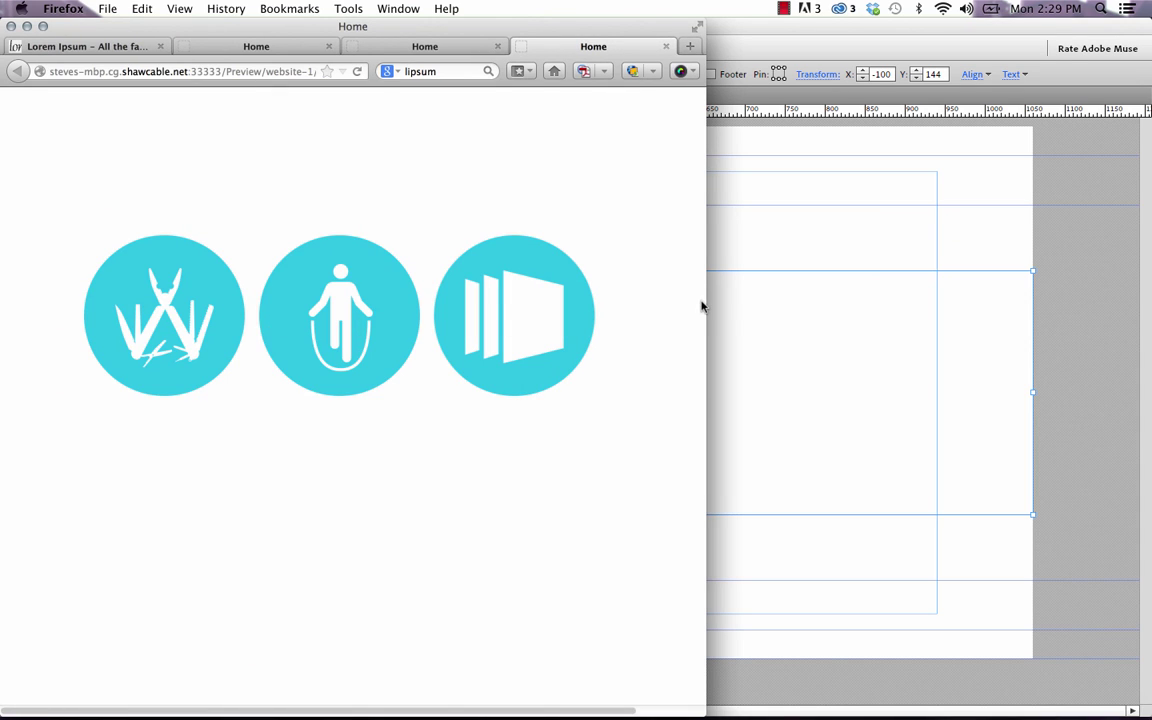
{"action": "left_click_drag", "start_coordinate": [705, 303], "coordinate": [316, 298]}
{"action": "scroll", "coordinate": [301, 316], "scroll_direction": "down", "scroll_amount": 5}
{"action": "scroll", "coordinate": [236, 360], "scroll_direction": "up", "scroll_amount": 5}
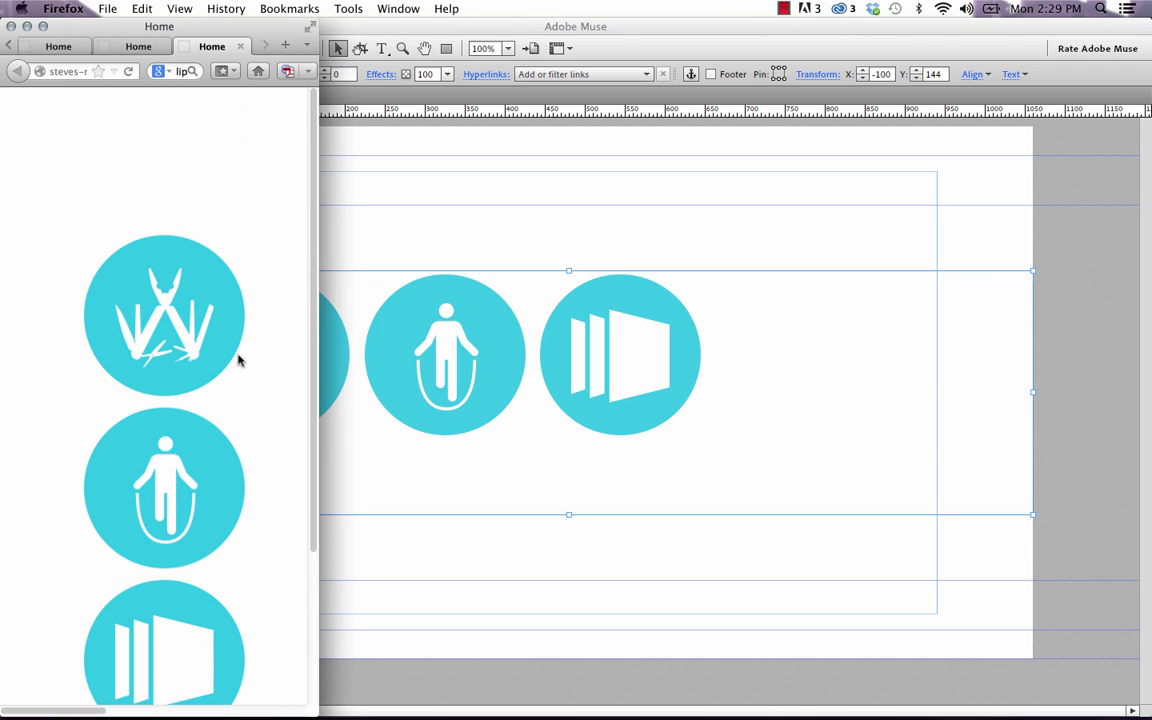